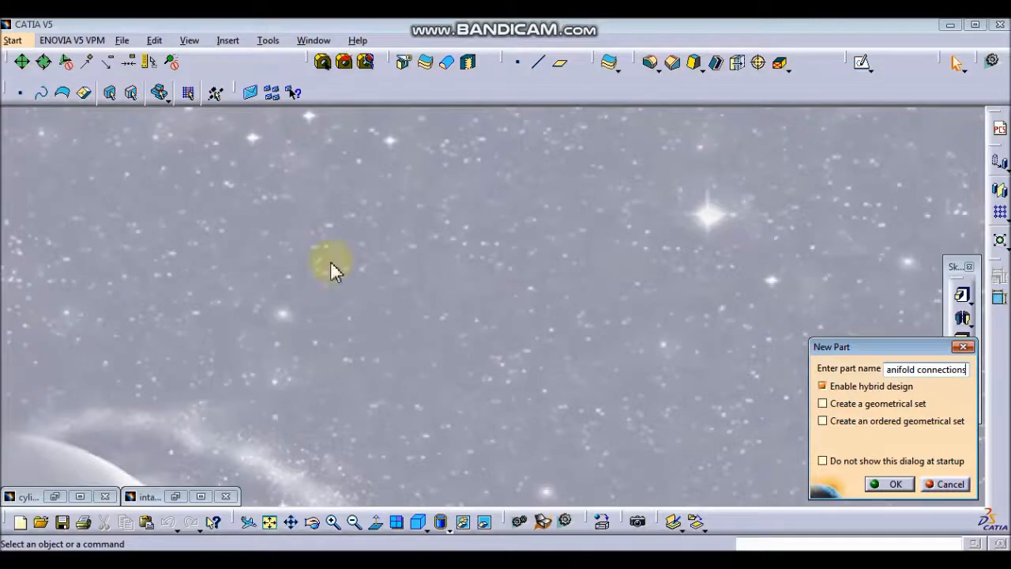
Create the new part named manifold connections with hybrid design enabled and start a sketch on the yz plane.
{"action": "left_click", "coordinate": [891, 484]}
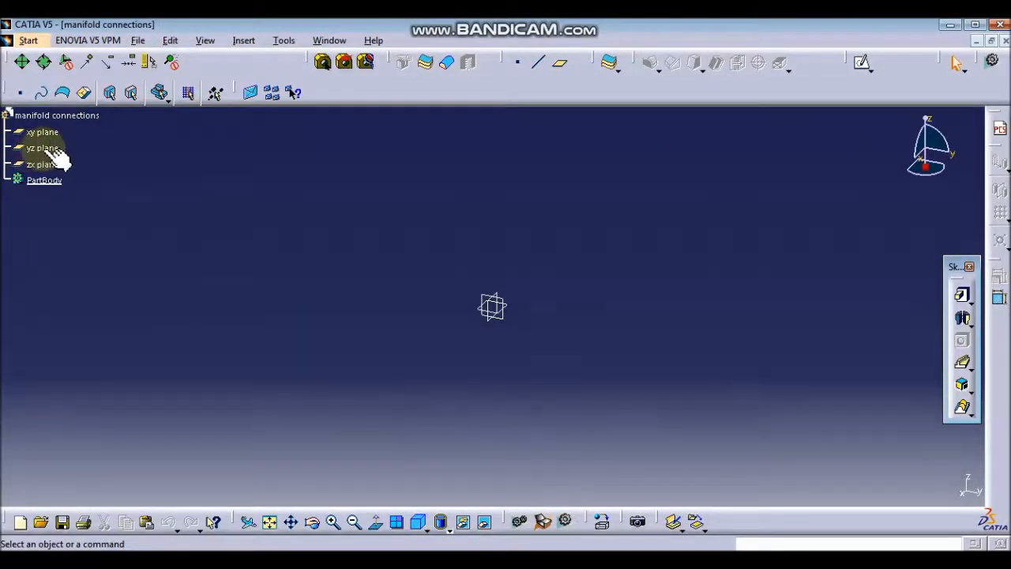
{"action": "left_click", "coordinate": [43, 148]}
{"action": "left_click", "coordinate": [861, 63]}
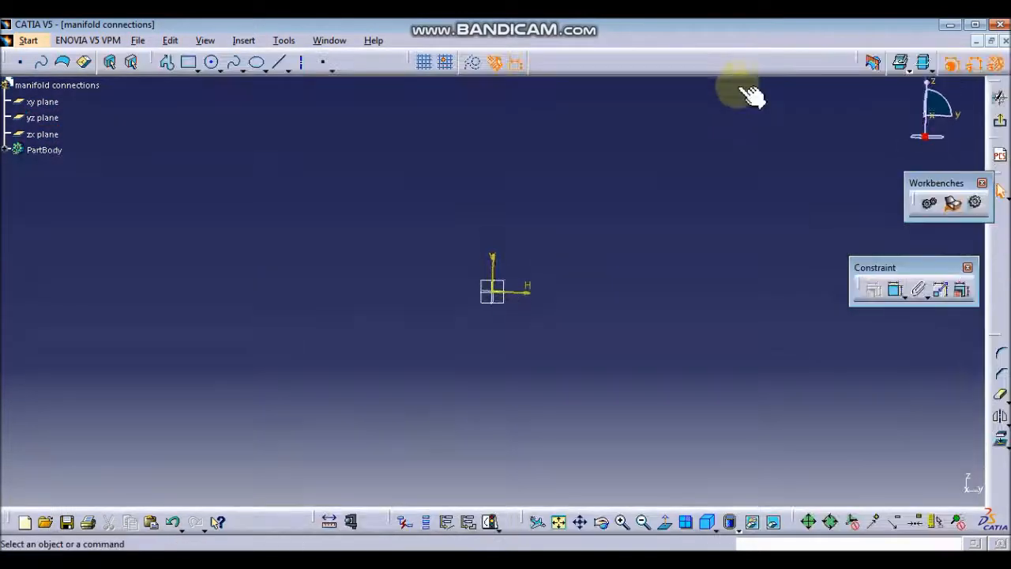
Draw a wide centered rectangle on the sketch origin, about 76 mm high.
{"action": "left_click", "coordinate": [189, 62]}
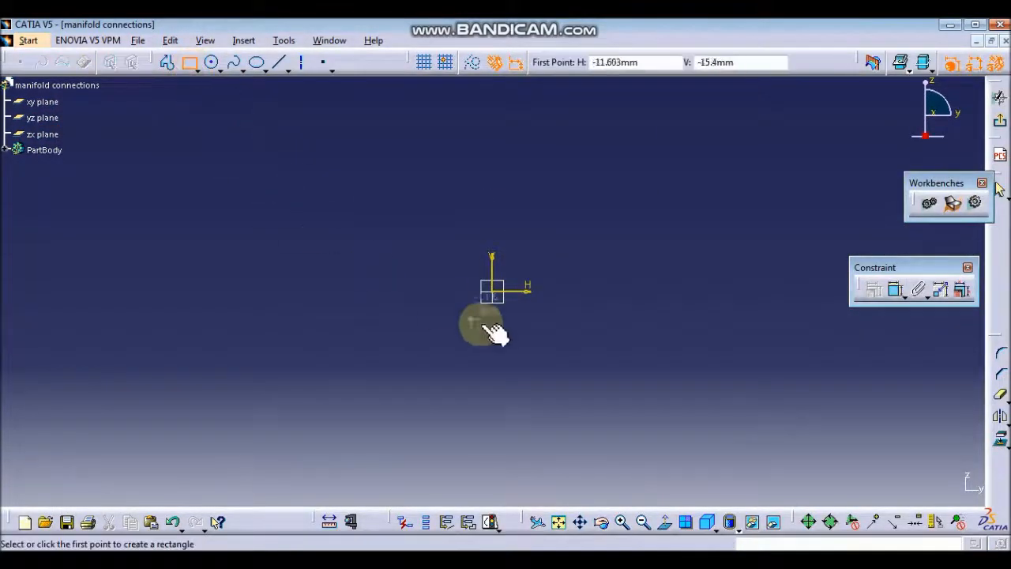
{"action": "left_click", "coordinate": [197, 68]}
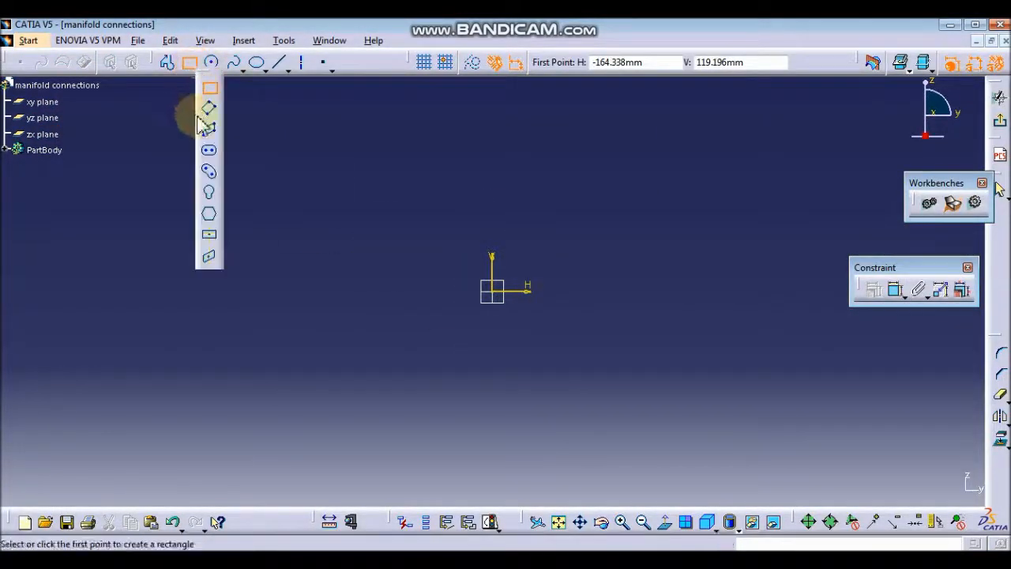
{"action": "left_click", "coordinate": [211, 235]}
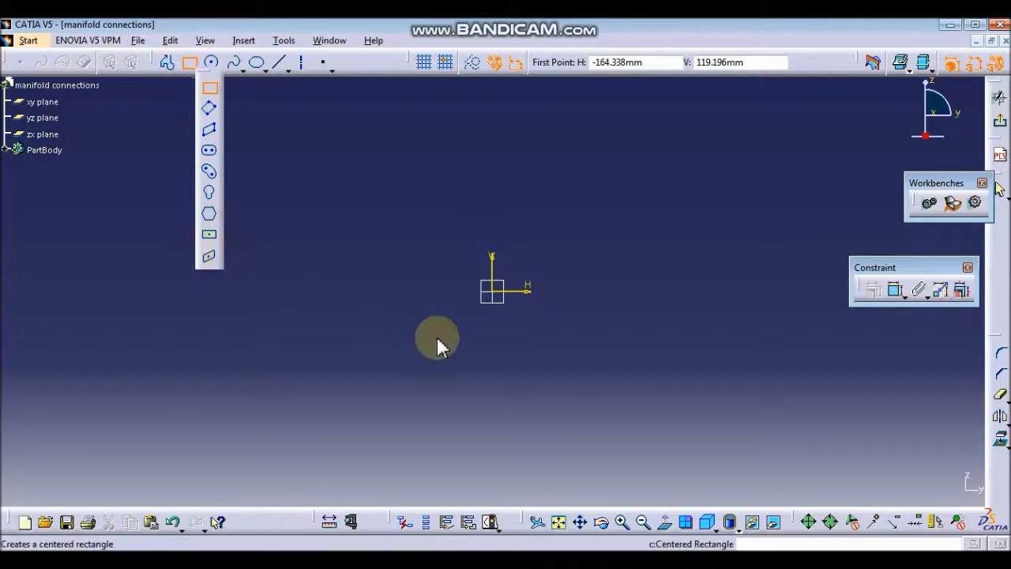
{"action": "left_click", "coordinate": [498, 293]}
{"action": "left_click", "coordinate": [681, 357]}
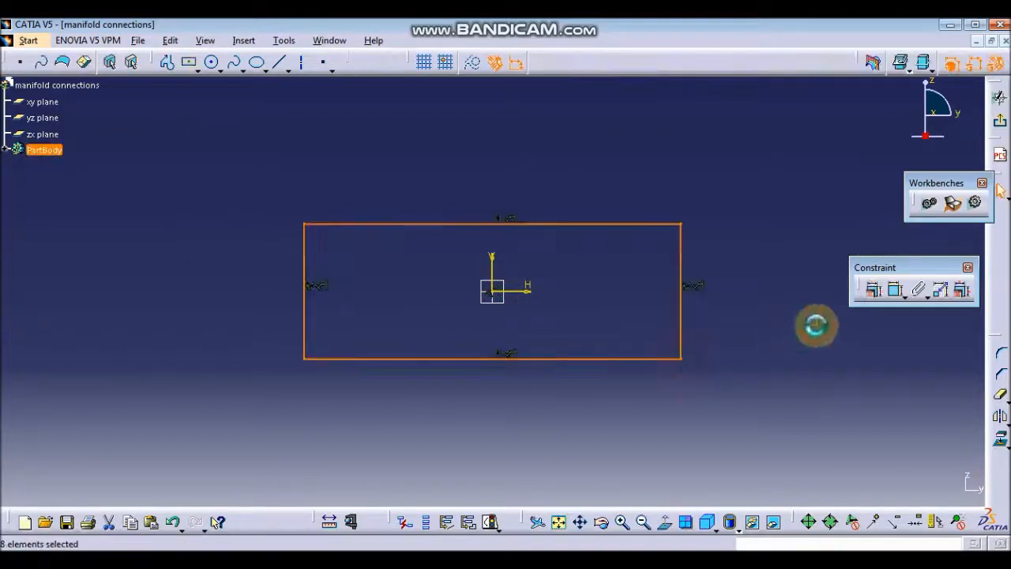
Dimension the rectangle's height and set it to 70 mm.
{"action": "left_click", "coordinate": [897, 291]}
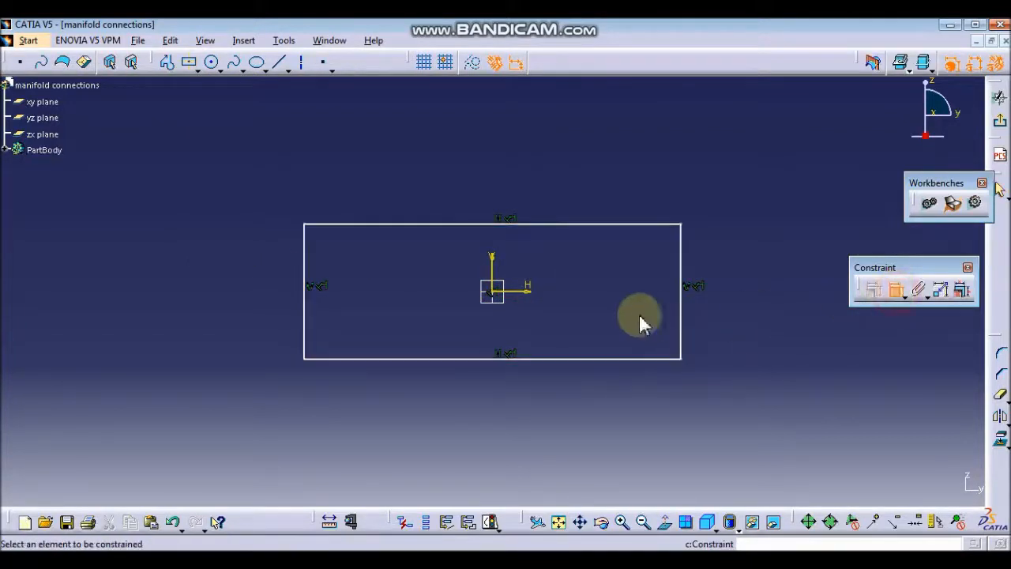
{"action": "left_click", "coordinate": [681, 332]}
{"action": "left_click", "coordinate": [763, 308]}
{"action": "double_click", "coordinate": [763, 306]}
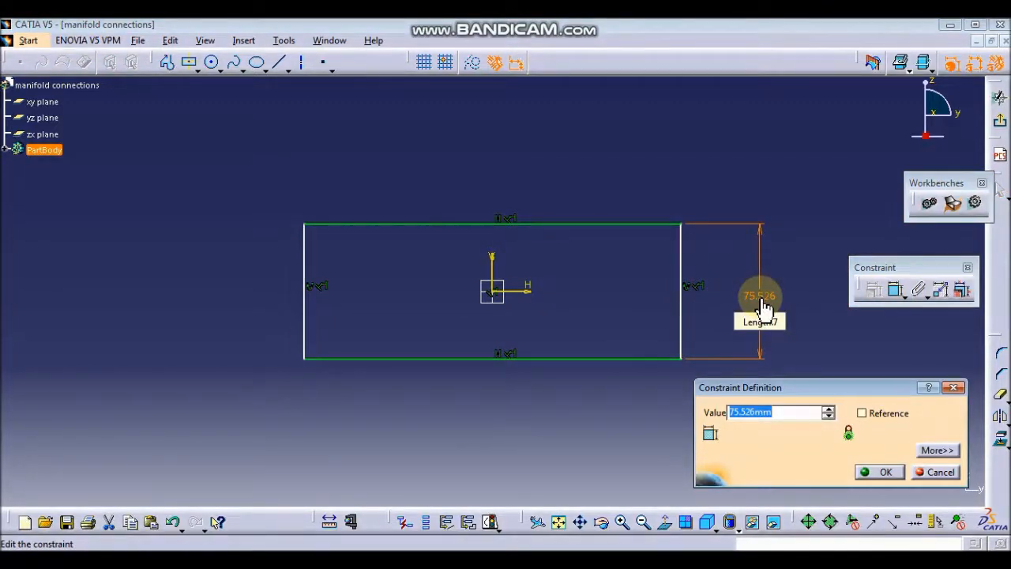
{"action": "key", "text": "Return"}
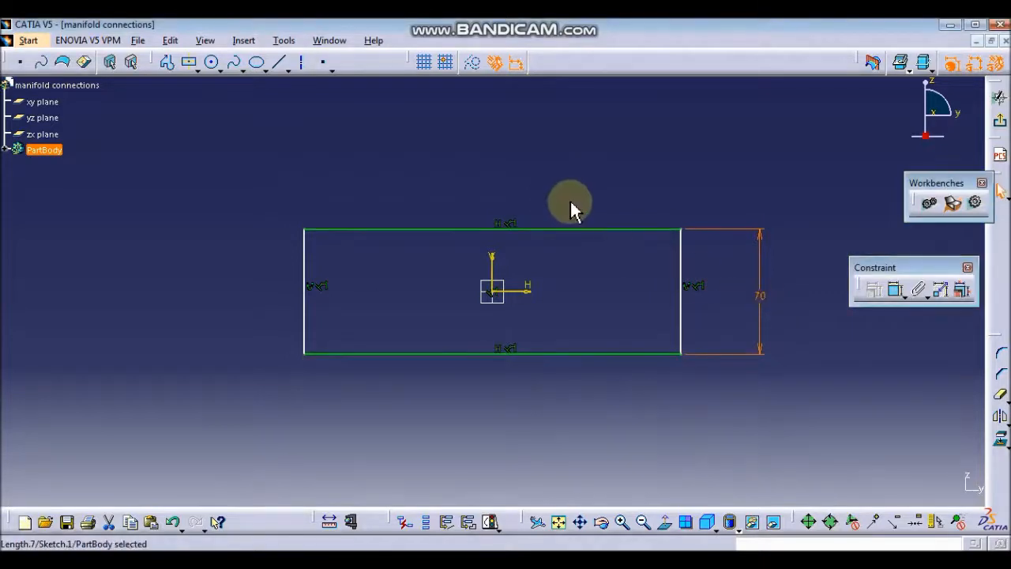
Dimension the rectangle's width and set it to 570 mm.
{"action": "left_click", "coordinate": [632, 237]}
{"action": "left_click", "coordinate": [895, 289]}
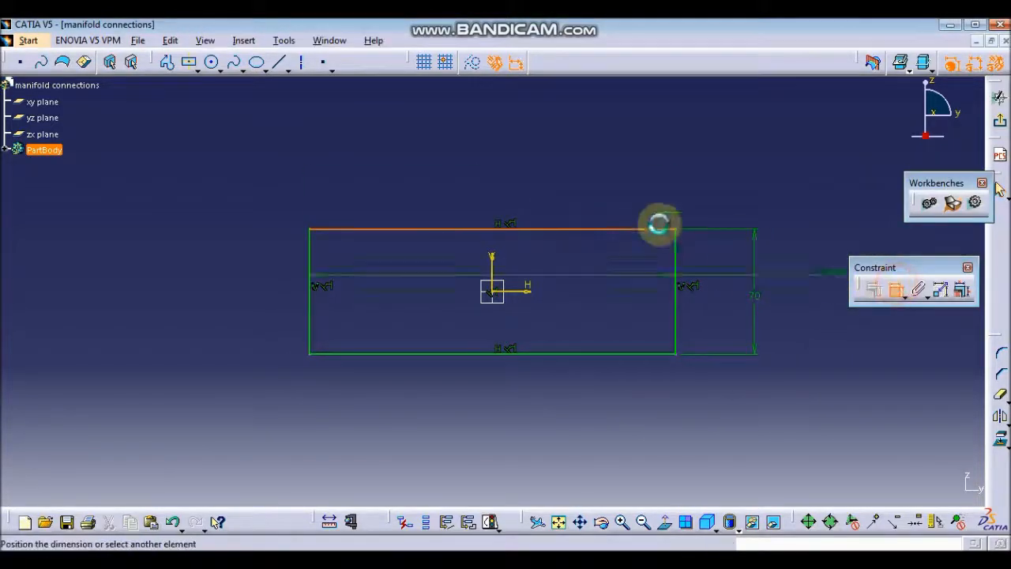
{"action": "left_click", "coordinate": [518, 183]}
{"action": "left_click", "coordinate": [524, 184]}
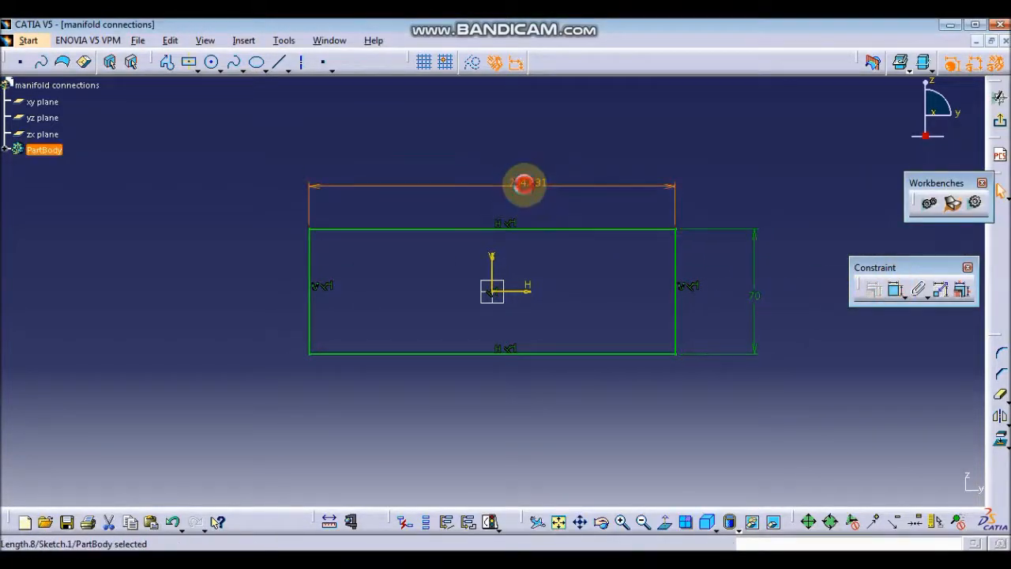
{"action": "double_click", "coordinate": [525, 183]}
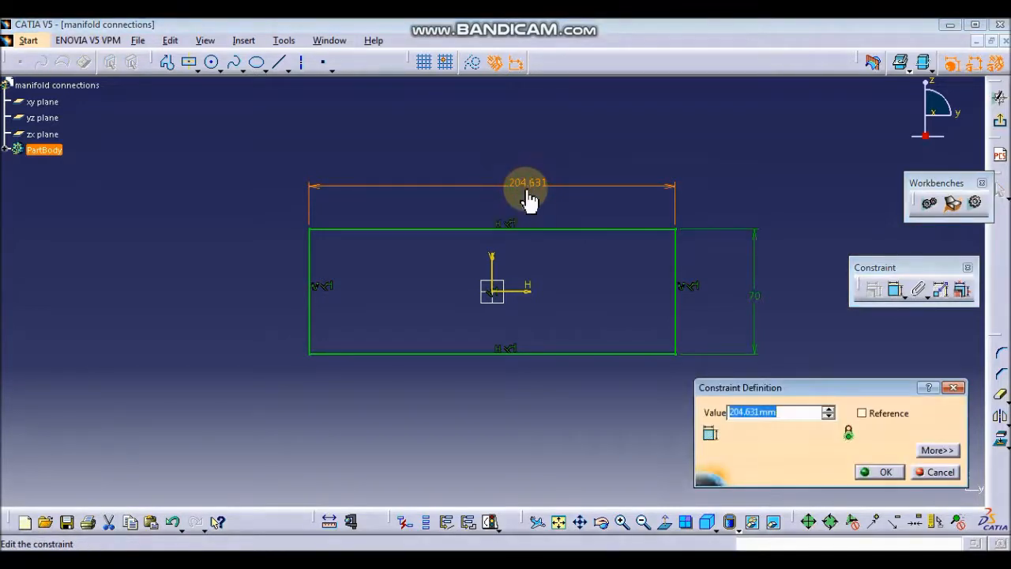
{"action": "type", "text": "5"}
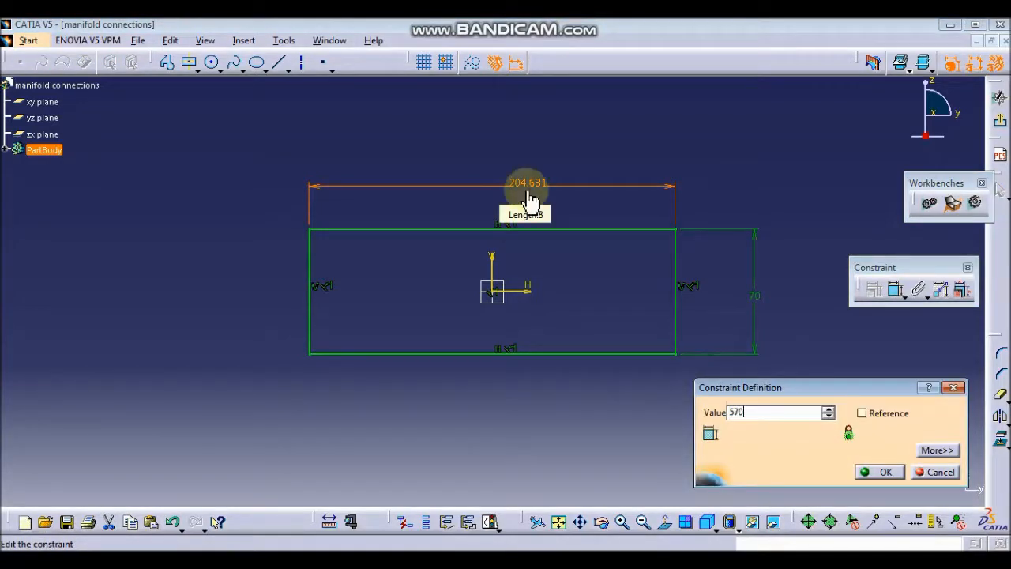
{"action": "type", "text": "70"}
{"action": "key", "text": "Return"}
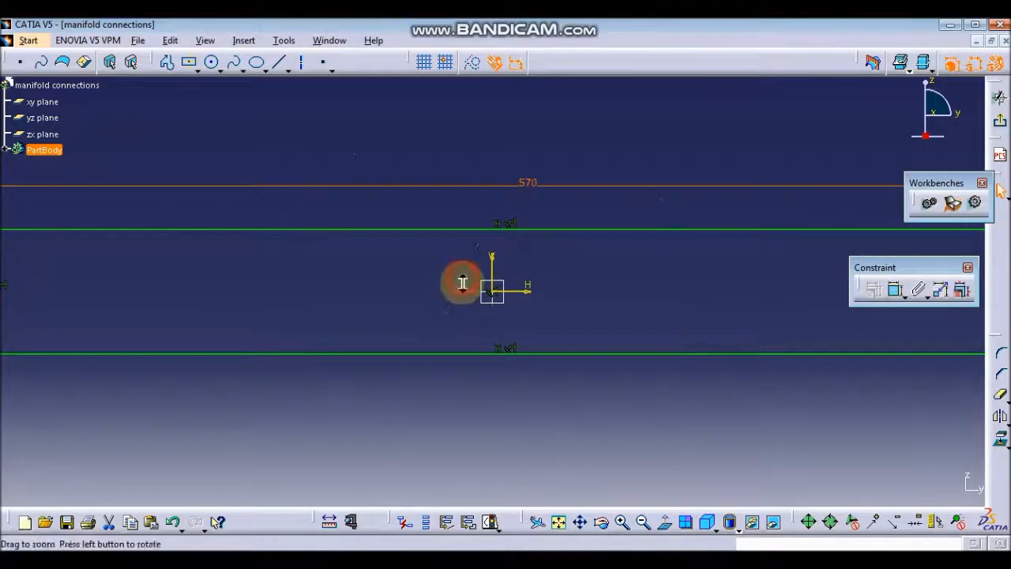
{"action": "mouse_move", "coordinate": [463, 283]}
{"action": "middle_mouse_down"}
{"action": "mouse_move", "coordinate": [454, 368]}
{"action": "mouse_move", "coordinate": [488, 355]}
{"action": "mouse_move", "coordinate": [460, 373]}
{"action": "middle_mouse_up"}
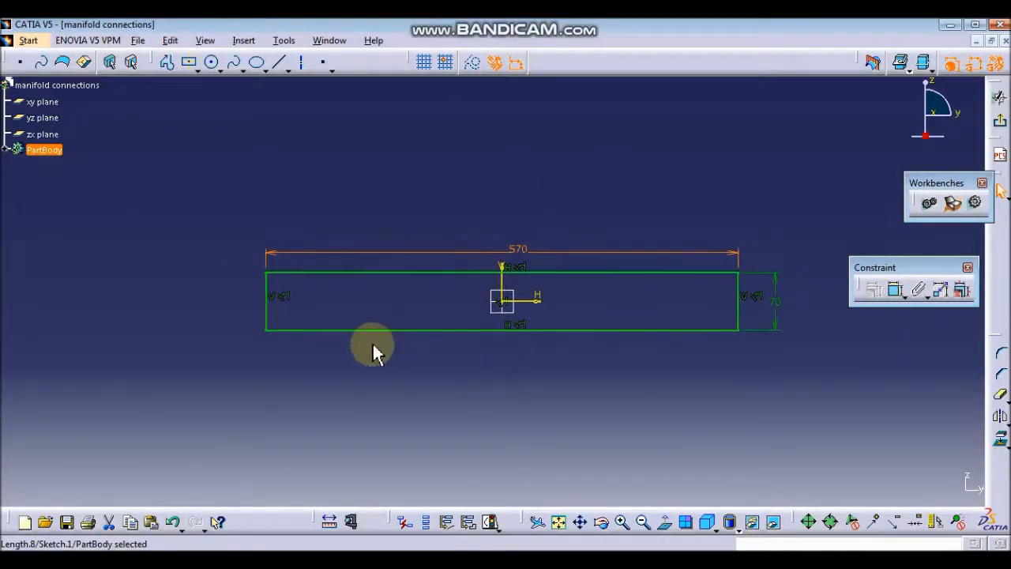
Exit the sketch and pad the rectangle with a length of 10 mm and mirrored extent.
{"action": "left_click", "coordinate": [1001, 127]}
{"action": "left_click", "coordinate": [962, 295]}
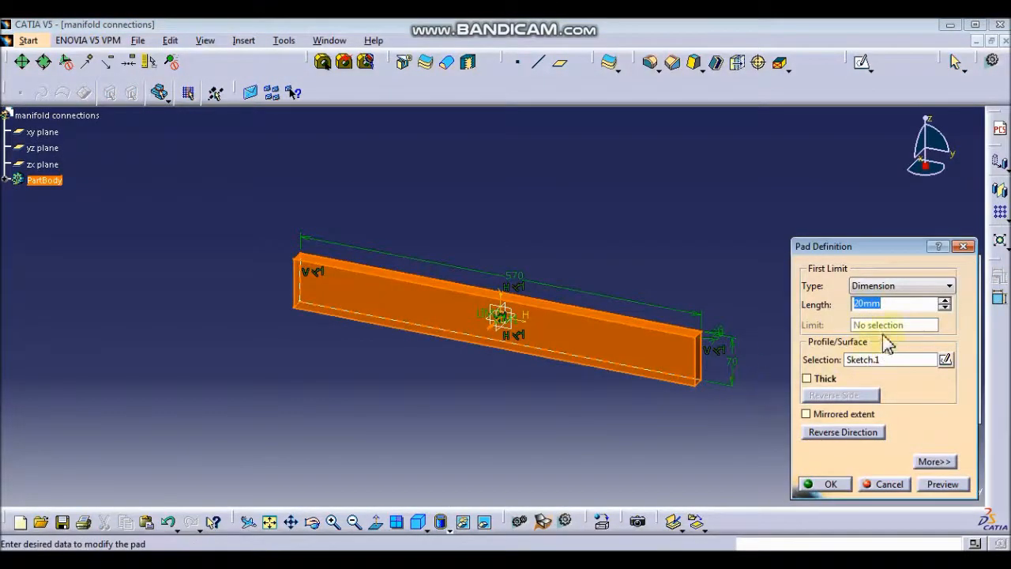
{"action": "left_click", "coordinate": [822, 417]}
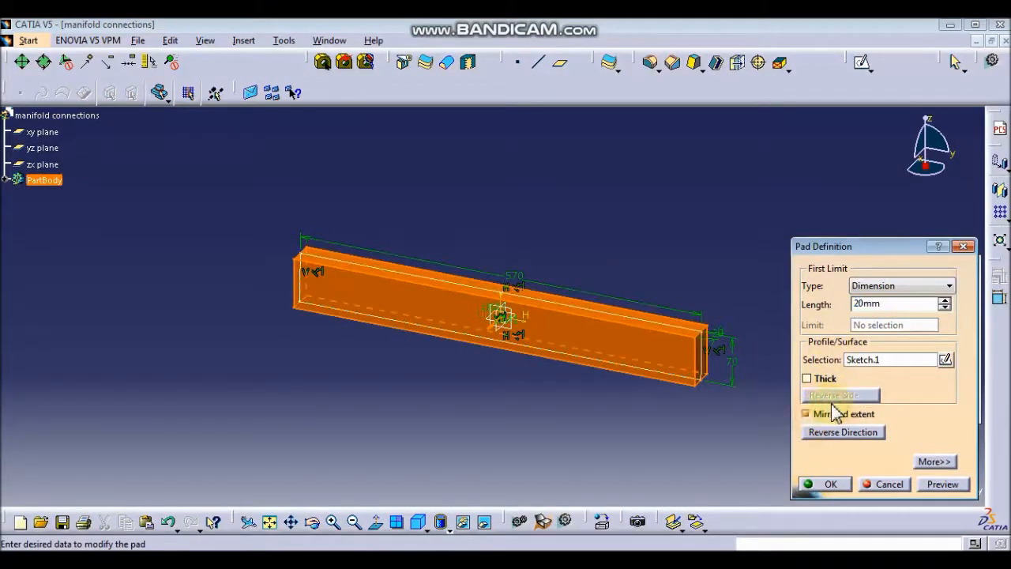
{"action": "double_click", "coordinate": [893, 305]}
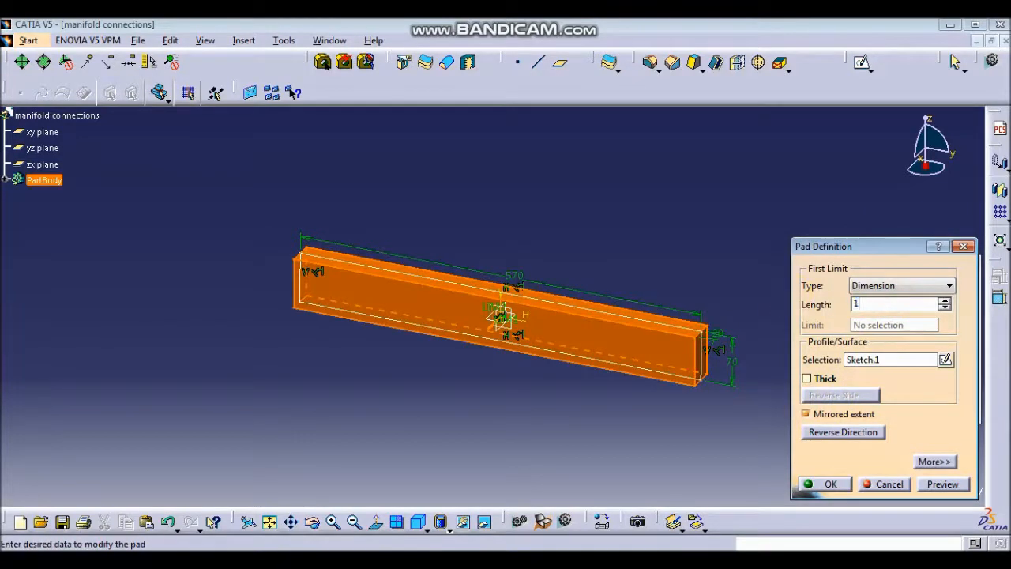
{"action": "left_click", "coordinate": [934, 492]}
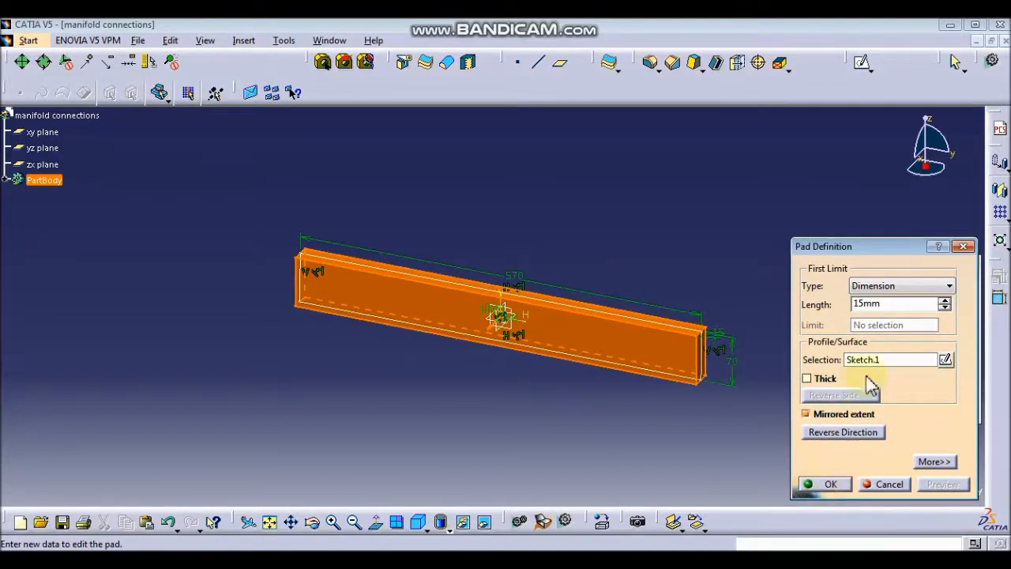
{"action": "double_click", "coordinate": [901, 305]}
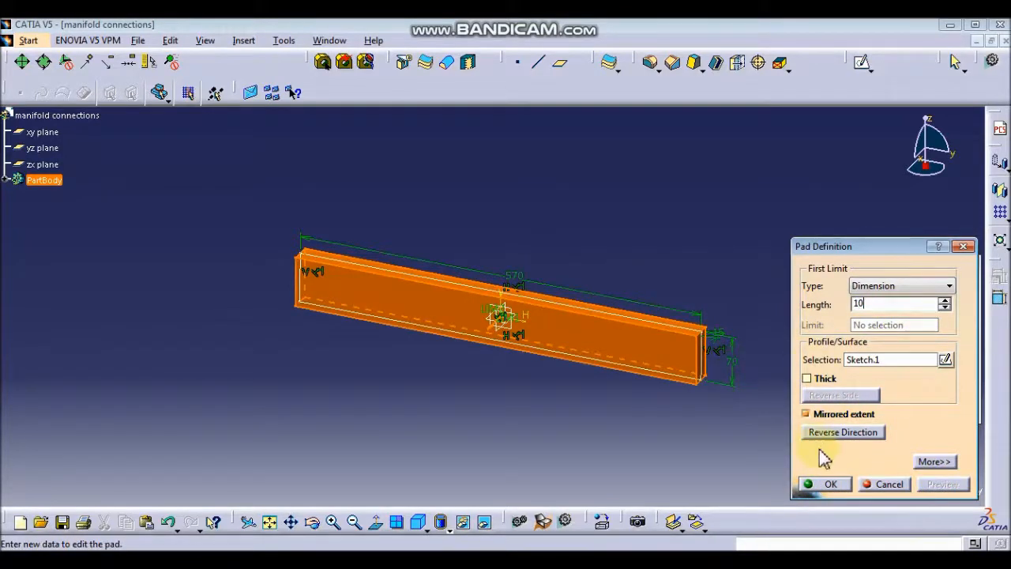
{"action": "left_click", "coordinate": [828, 485]}
Start a sketch on the bar's large face and draw a circle about 57 mm in diameter near one end.
{"action": "middle_click_drag", "start_coordinate": [485, 386], "coordinate": [431, 446]}
{"action": "left_click", "coordinate": [403, 254]}
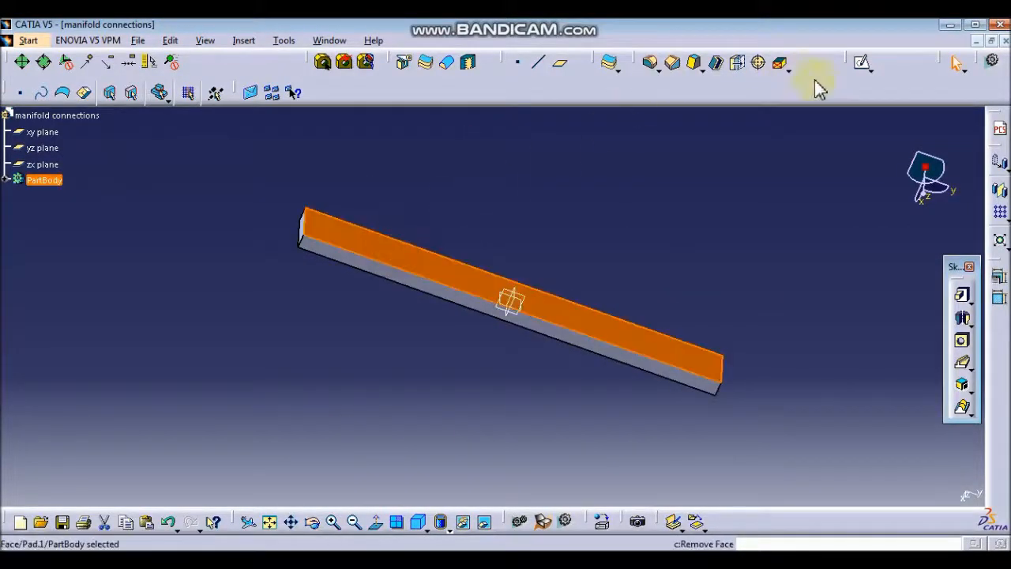
{"action": "left_click", "coordinate": [867, 65]}
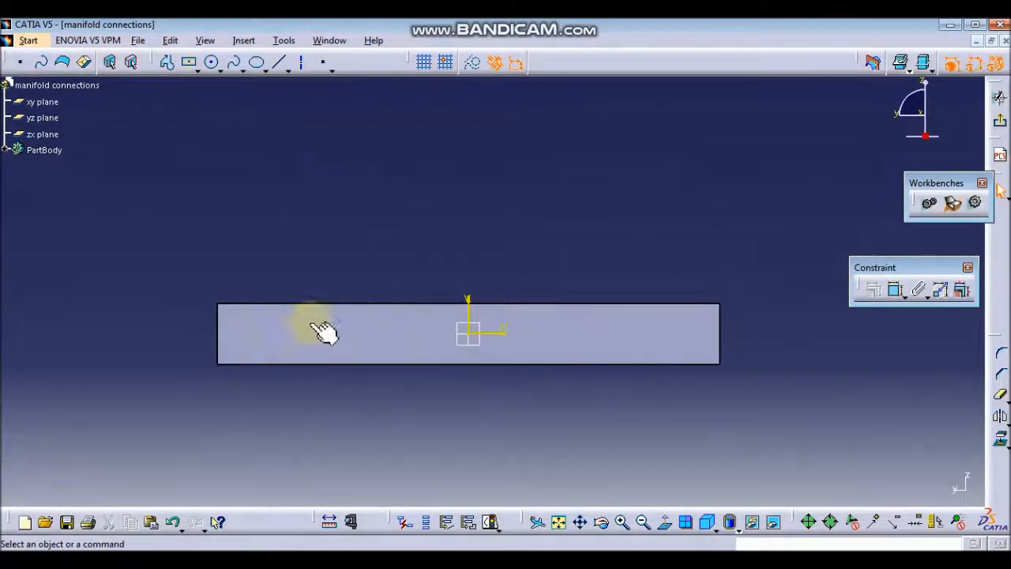
{"action": "left_click", "coordinate": [545, 246]}
{"action": "middle_click_drag", "start_coordinate": [473, 331], "coordinate": [537, 208]}
{"action": "middle_click_drag", "start_coordinate": [468, 220], "coordinate": [496, 238]}
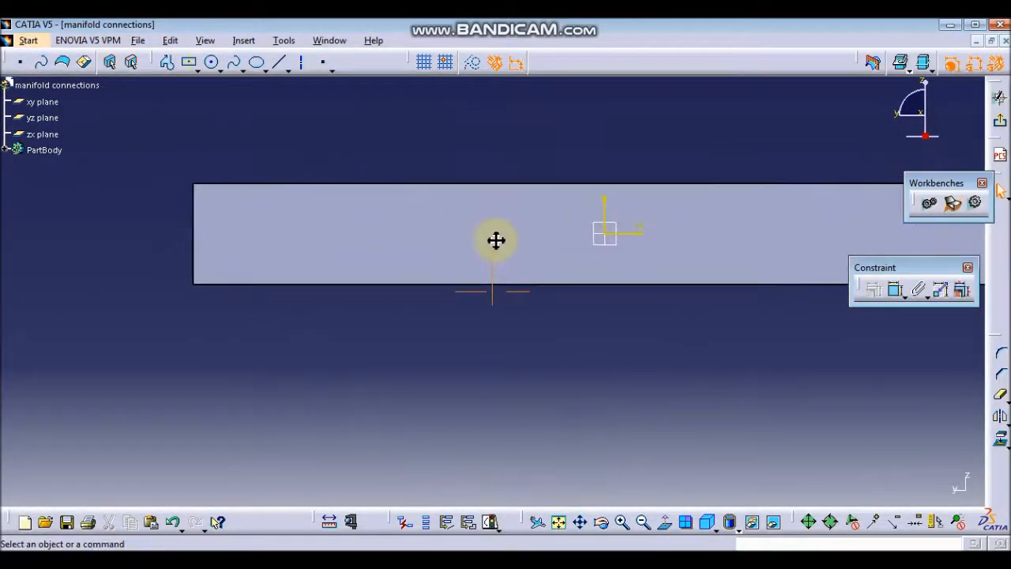
{"action": "left_click", "coordinate": [211, 63]}
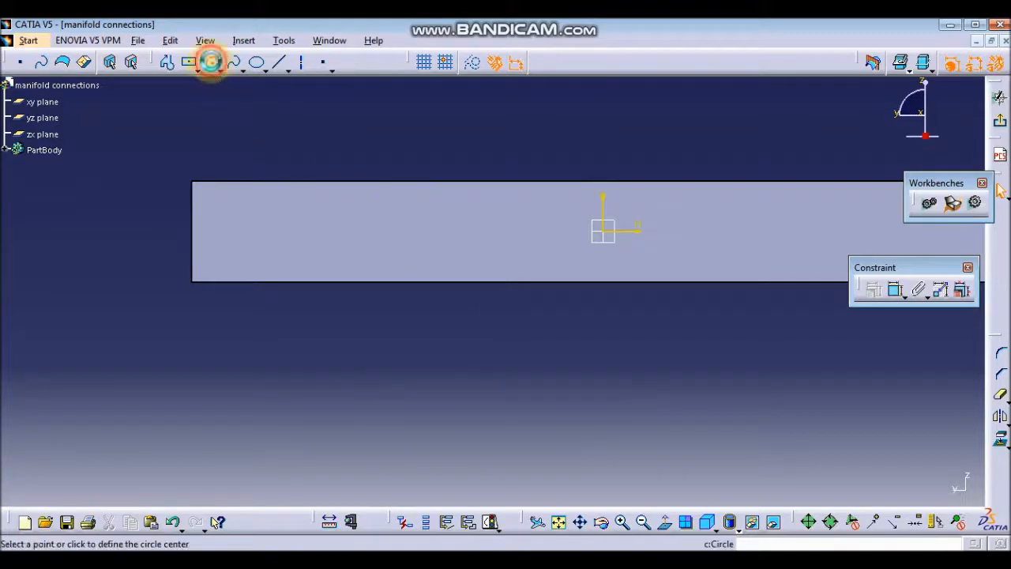
{"action": "left_click", "coordinate": [261, 231]}
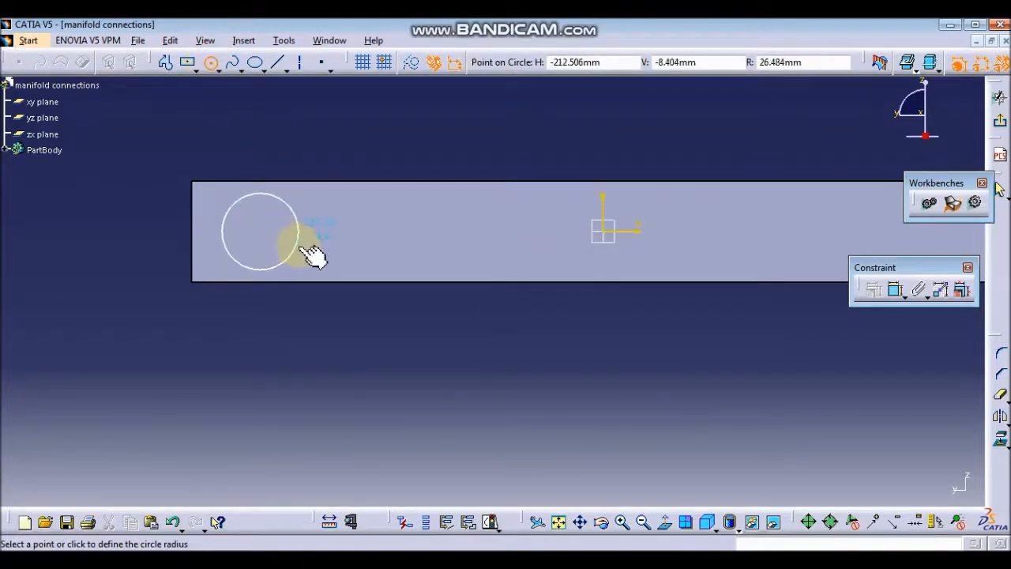
{"action": "left_click", "coordinate": [301, 241]}
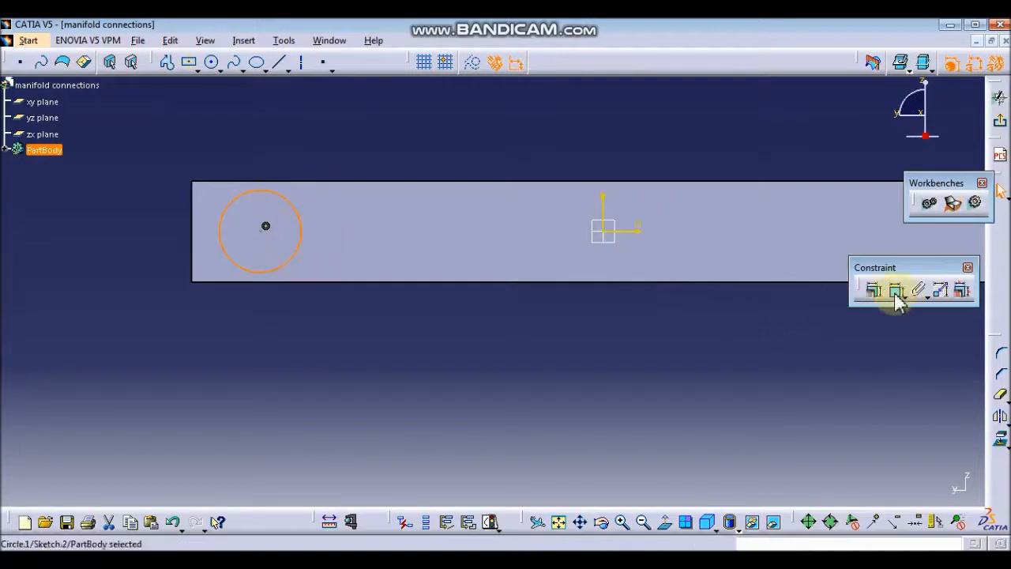
Dimension the circle and set its diameter to 60 mm.
{"action": "left_click", "coordinate": [205, 147]}
{"action": "double_click", "coordinate": [204, 142]}
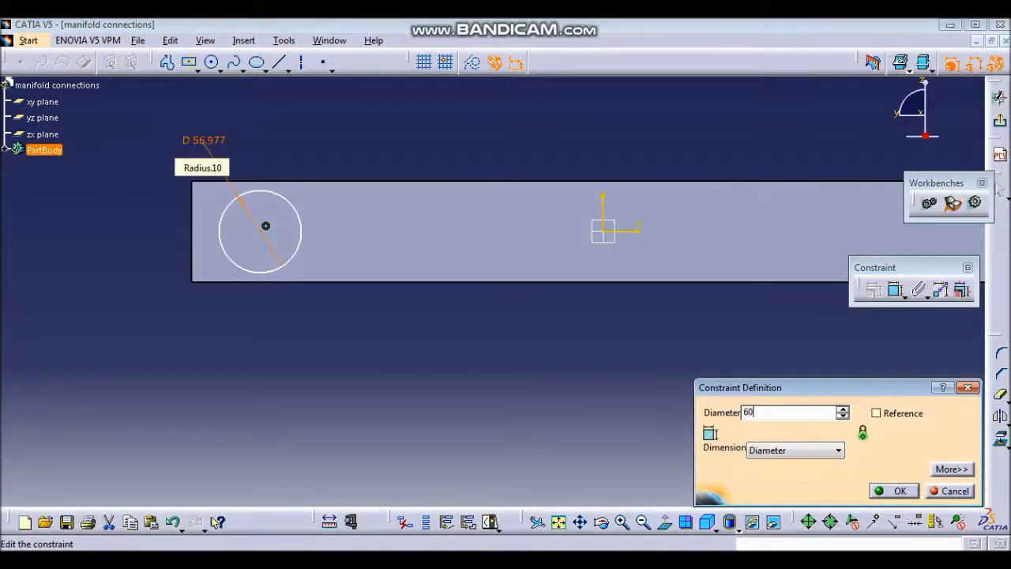
{"action": "key", "text": "Return"}
Dimension the distance from the circle's center to the bar's nearest short edge and set it to 47.5 mm.
{"action": "middle_click_drag", "start_coordinate": [285, 260], "coordinate": [314, 254]}
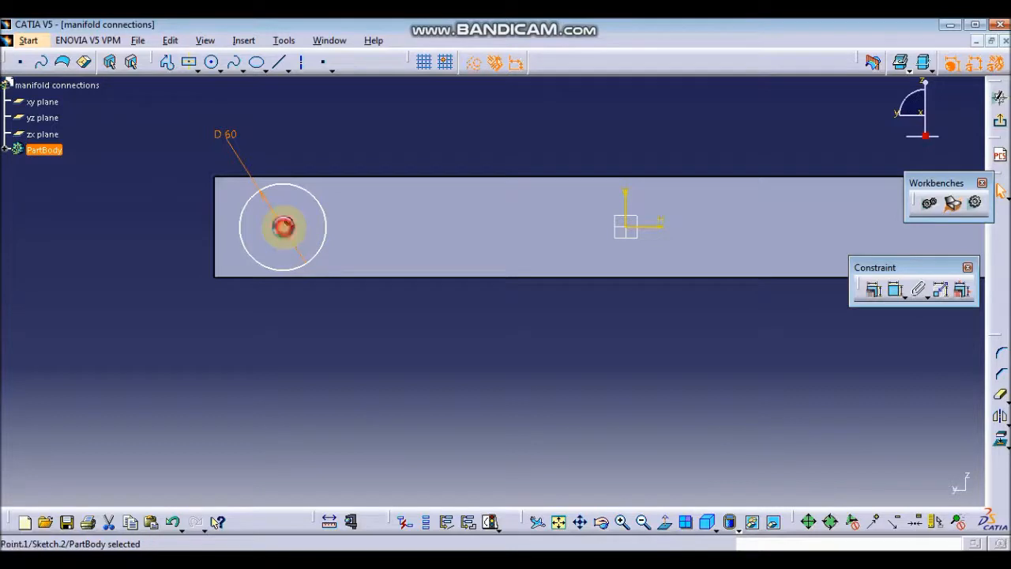
{"action": "left_click", "coordinate": [406, 323]}
{"action": "left_click", "coordinate": [276, 298]}
{"action": "mouse_move", "coordinate": [236, 294]}
{"action": "middle_mouse_down"}
{"action": "mouse_move", "coordinate": [264, 296]}
{"action": "mouse_move", "coordinate": [228, 242]}
{"action": "mouse_move", "coordinate": [266, 271]}
{"action": "mouse_move", "coordinate": [291, 247]}
{"action": "middle_mouse_up"}
{"action": "left_click", "coordinate": [291, 225]}
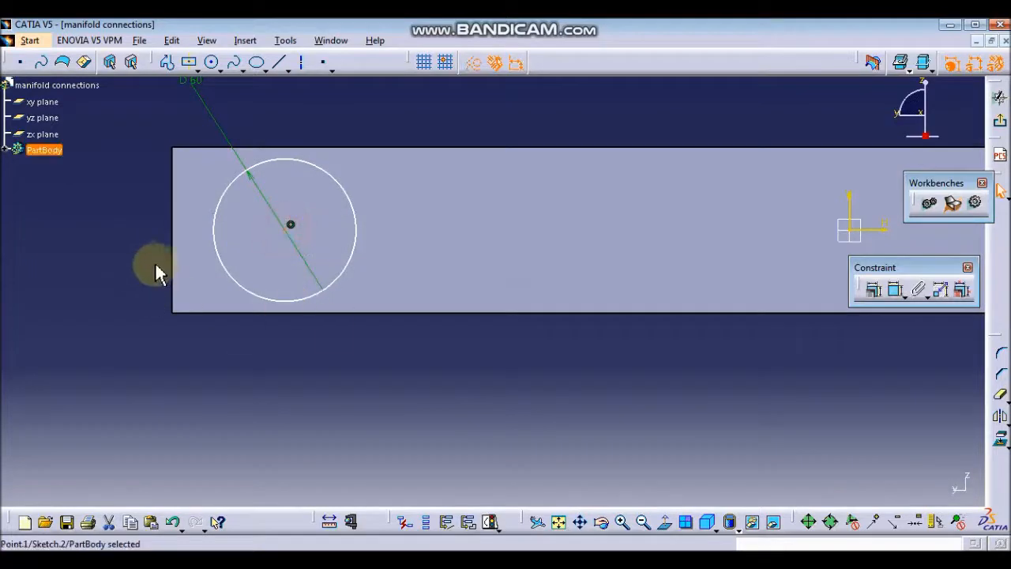
{"action": "left_click", "coordinate": [175, 250], "text": "ctrl"}
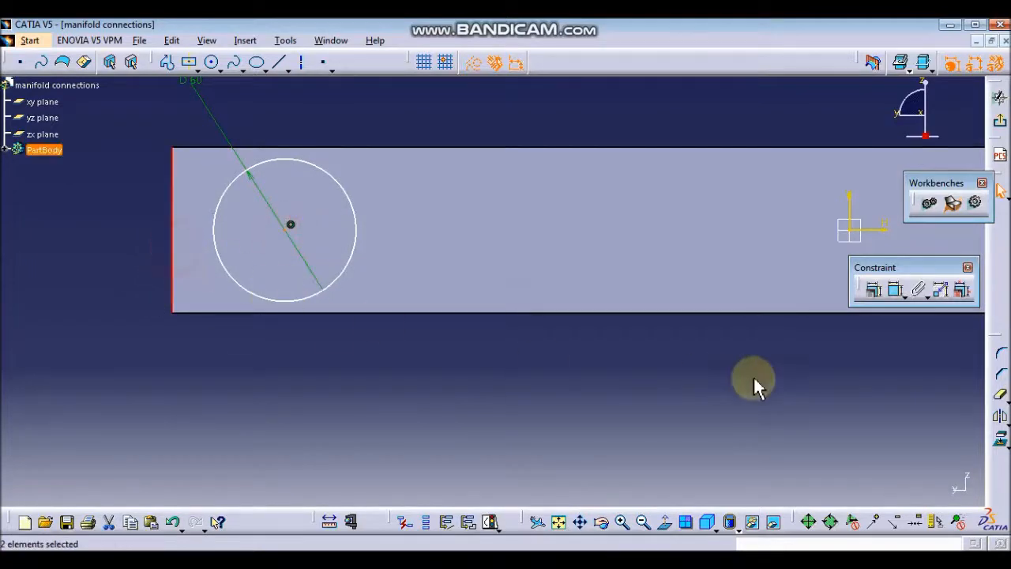
{"action": "left_click", "coordinate": [895, 291]}
{"action": "left_click", "coordinate": [104, 327]}
{"action": "double_click", "coordinate": [104, 327]}
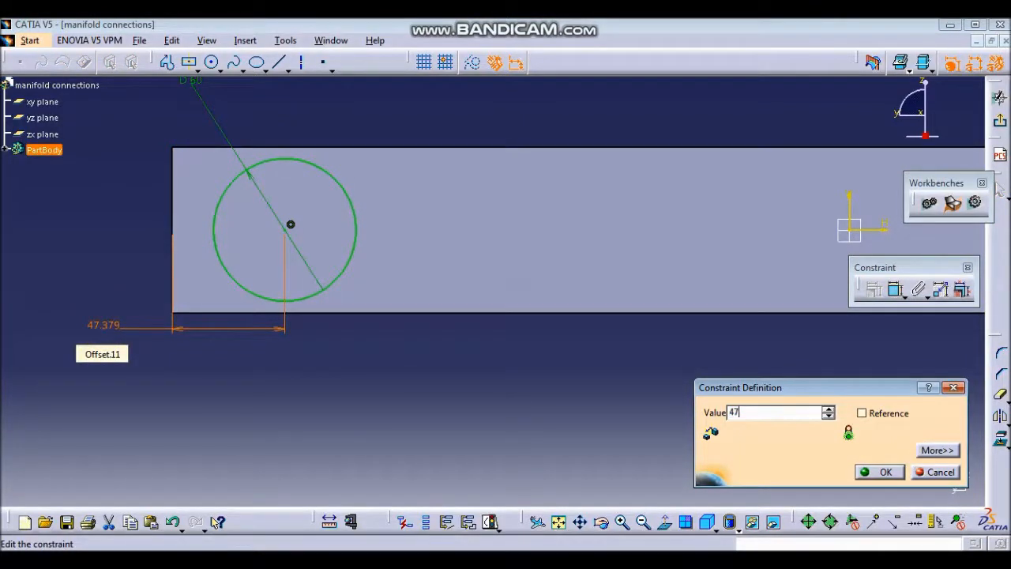
{"action": "key", "text": "Return"}
Exit the circle sketch and select the bar's large face that carries the circle.
{"action": "middle_click_drag", "start_coordinate": [293, 343], "coordinate": [259, 388]}
{"action": "middle_click_drag", "start_coordinate": [404, 382], "coordinate": [337, 391]}
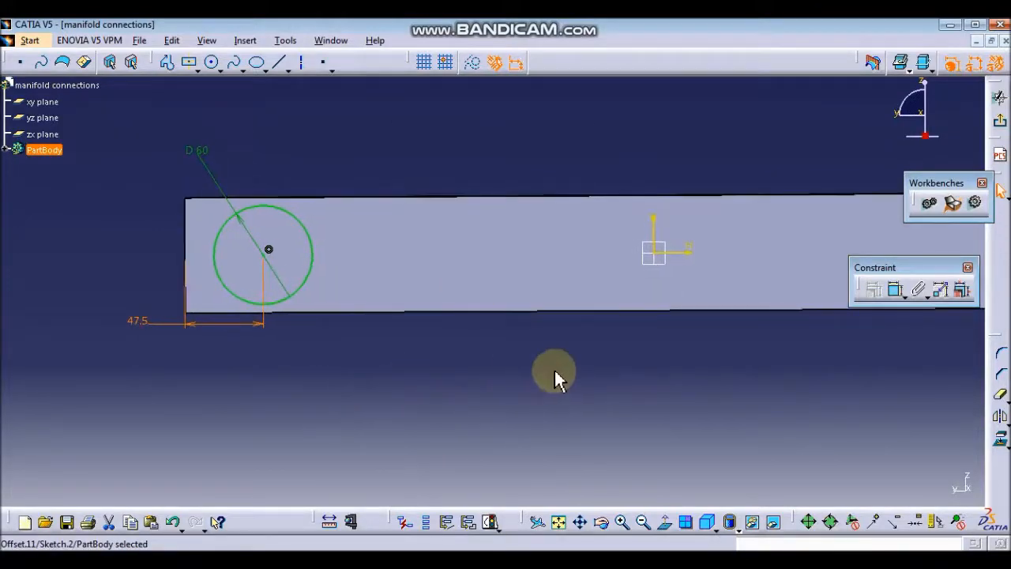
{"action": "left_click", "coordinate": [1000, 98]}
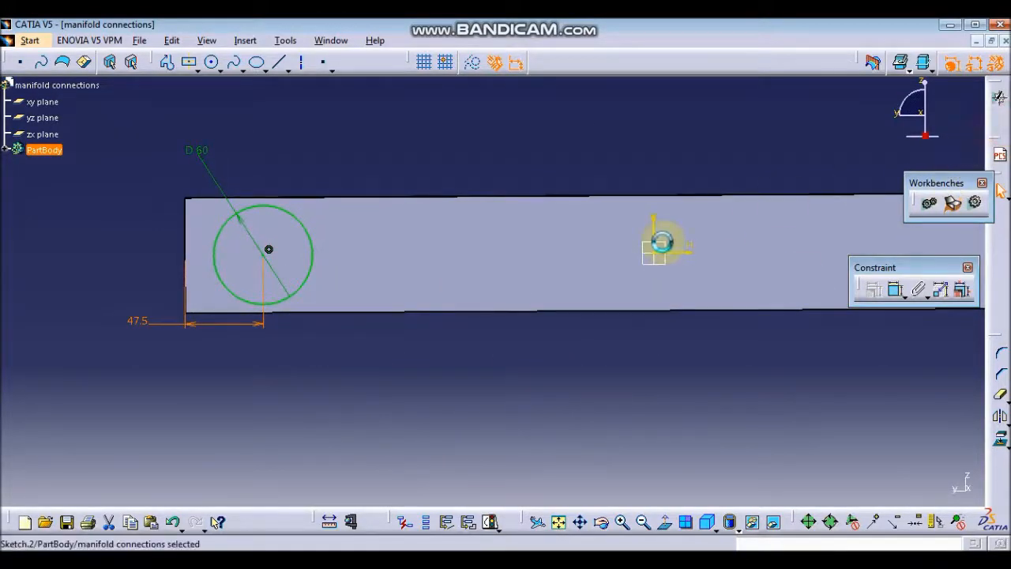
{"action": "left_click", "coordinate": [553, 348]}
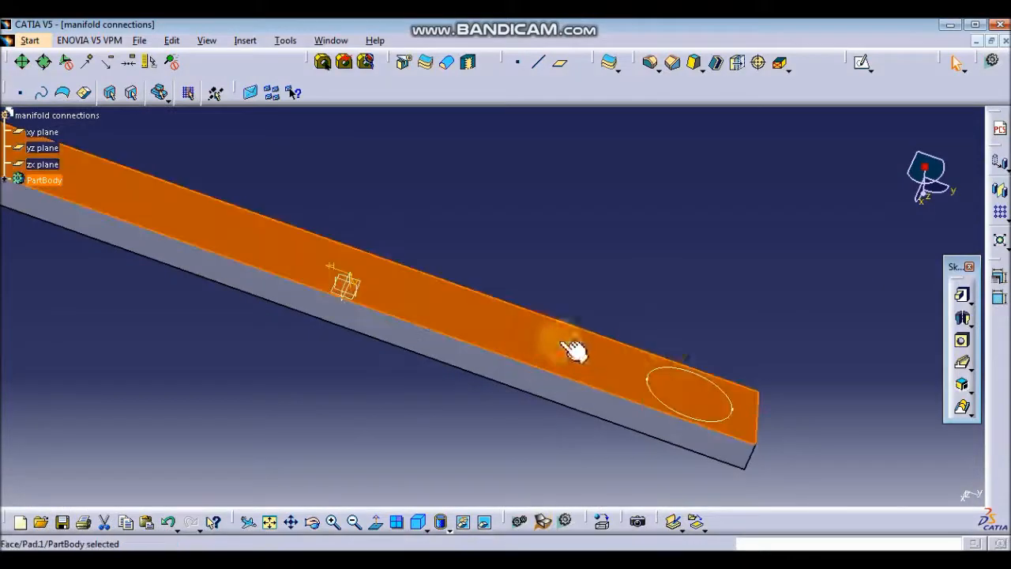
{"action": "mouse_move", "coordinate": [583, 388]}
{"action": "middle_mouse_down"}
{"action": "mouse_move", "coordinate": [548, 373]}
{"action": "mouse_move", "coordinate": [549, 165]}
{"action": "middle_mouse_up"}
{"action": "left_click", "coordinate": [565, 289]}
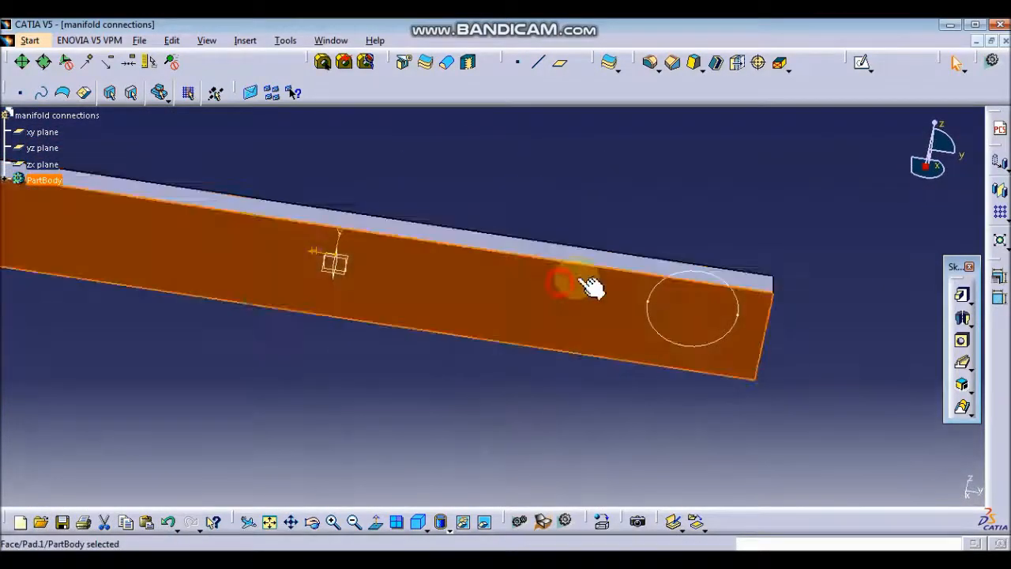
Start a sketch on the selected large face and project the existing 60 mm circle into it.
{"action": "left_click", "coordinate": [864, 67]}
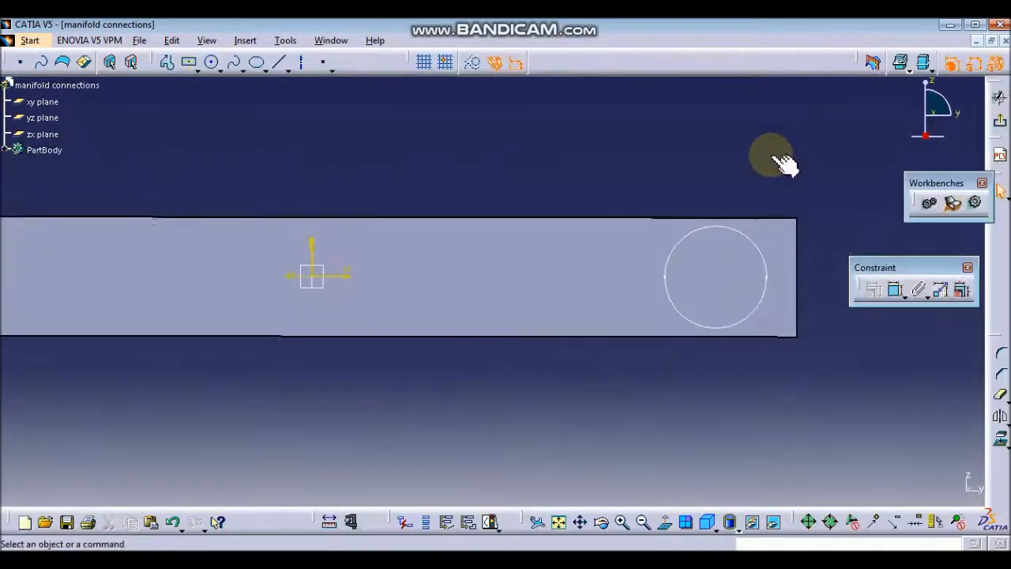
{"action": "mouse_move", "coordinate": [564, 381]}
{"action": "middle_mouse_down"}
{"action": "mouse_move", "coordinate": [463, 368]}
{"action": "mouse_move", "coordinate": [432, 352]}
{"action": "middle_mouse_up"}
{"action": "left_click", "coordinate": [191, 70]}
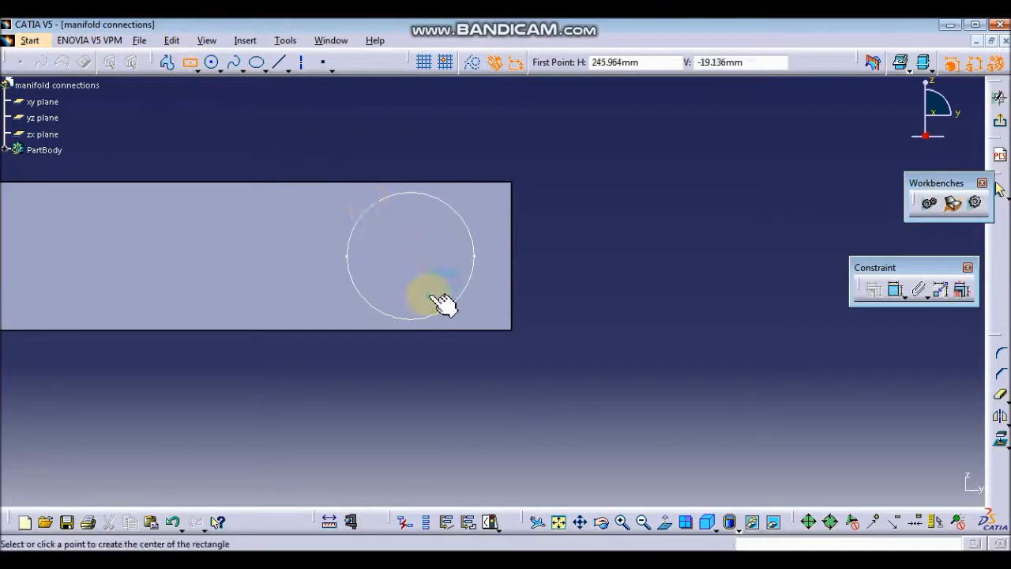
{"action": "left_click", "coordinate": [191, 63]}
{"action": "left_click", "coordinate": [417, 194]}
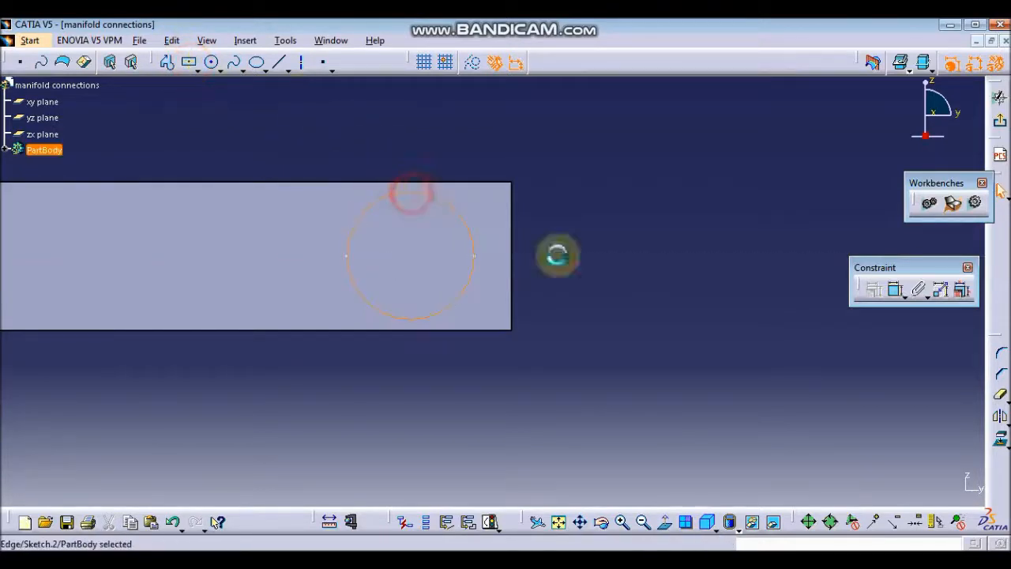
{"action": "left_click", "coordinate": [1000, 442]}
{"action": "left_click", "coordinate": [275, 109]}
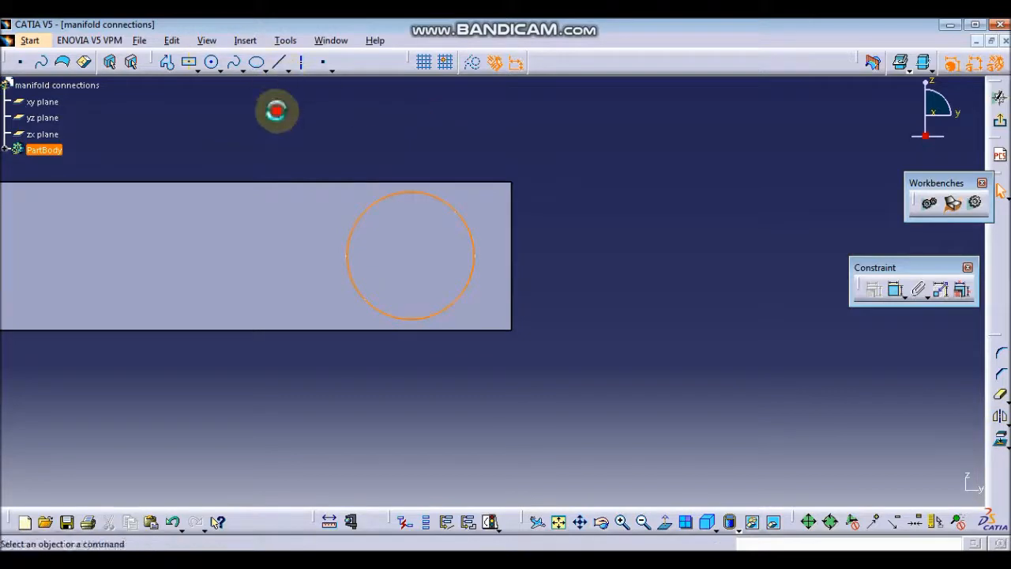
Draw a centered rectangle about 16 mm high at the center of the projected circle.
{"action": "left_click", "coordinate": [192, 64]}
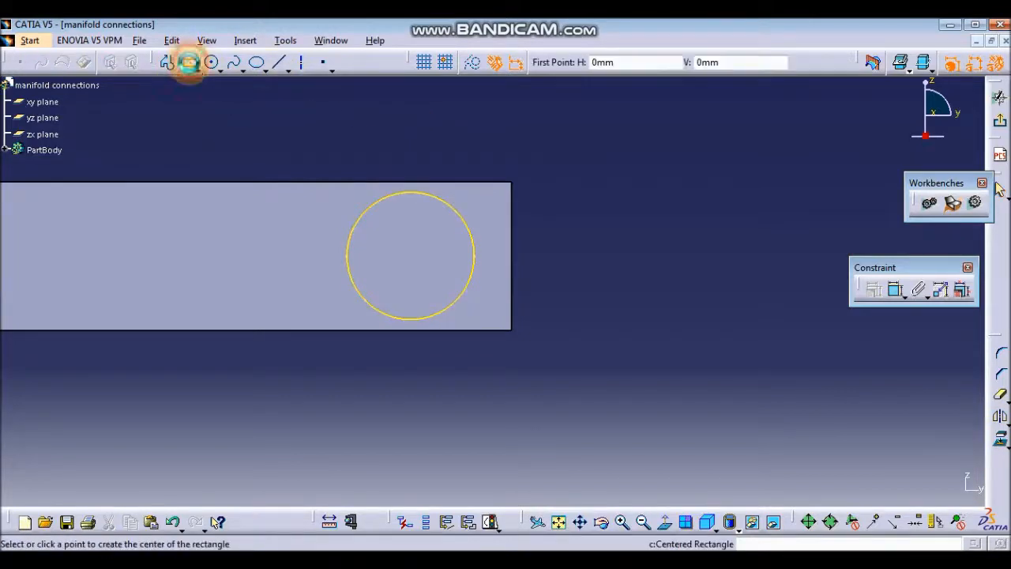
{"action": "left_click", "coordinate": [415, 252]}
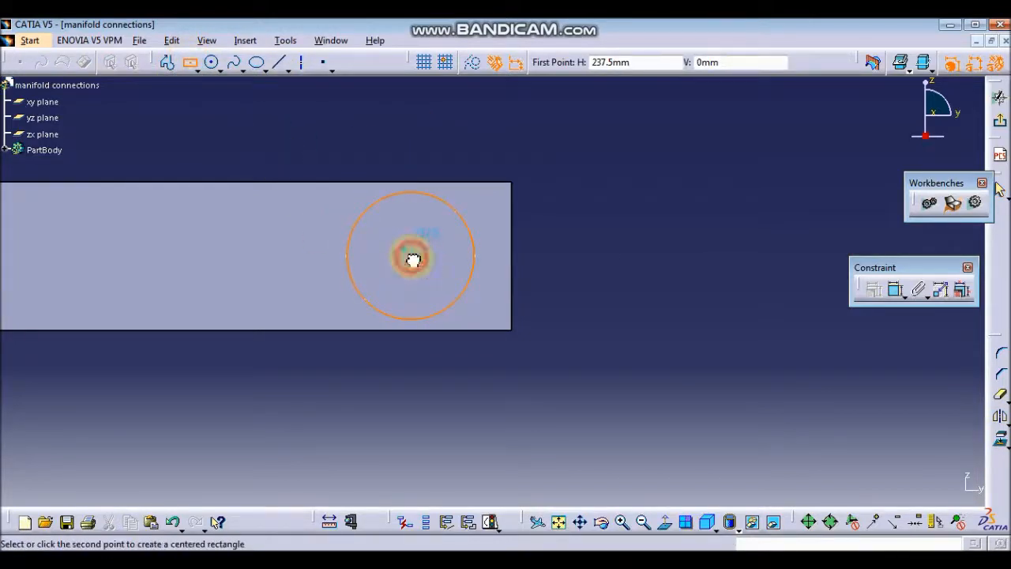
{"action": "left_click", "coordinate": [444, 274]}
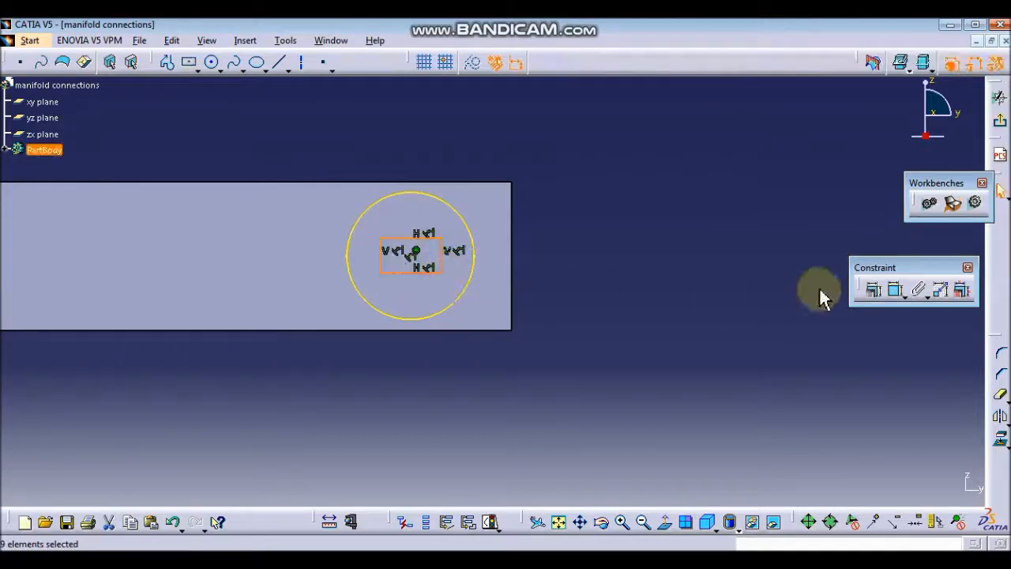
Dimension the rectangle's width and set it to 15 mm.
{"action": "left_click", "coordinate": [897, 290]}
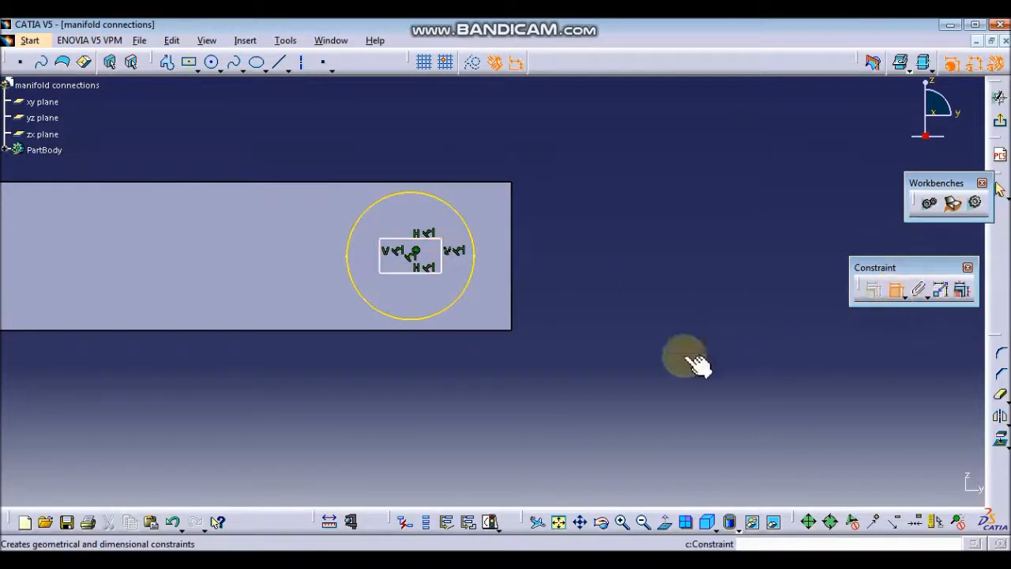
{"action": "left_click", "coordinate": [420, 273]}
{"action": "left_click", "coordinate": [419, 355]}
{"action": "double_click", "coordinate": [422, 362]}
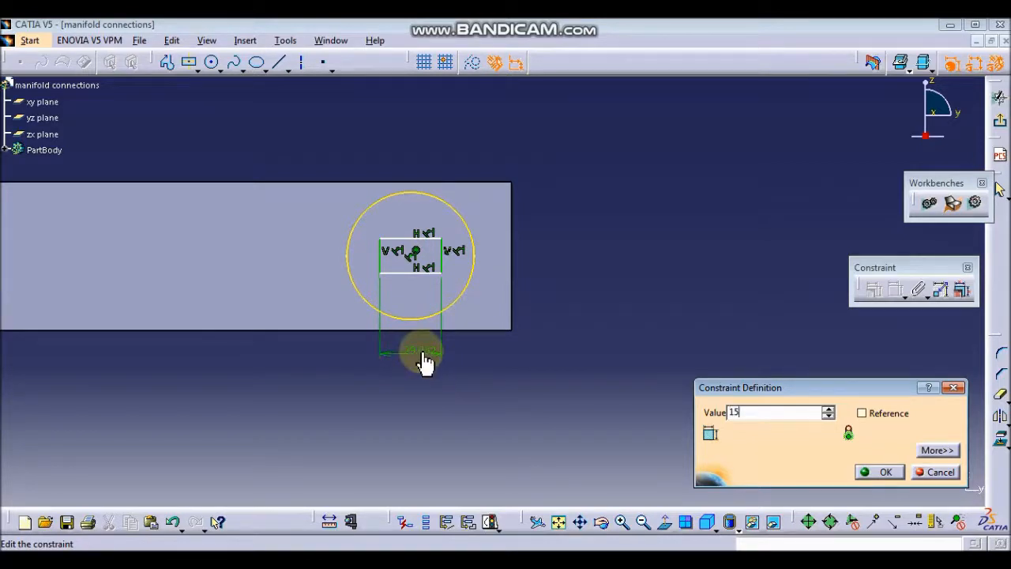
{"action": "key", "text": "Return"}
Re-edit the rectangle's width value, then dimension its height and set it to 9 mm.
{"action": "middle_click_drag", "start_coordinate": [433, 287], "coordinate": [418, 294]}
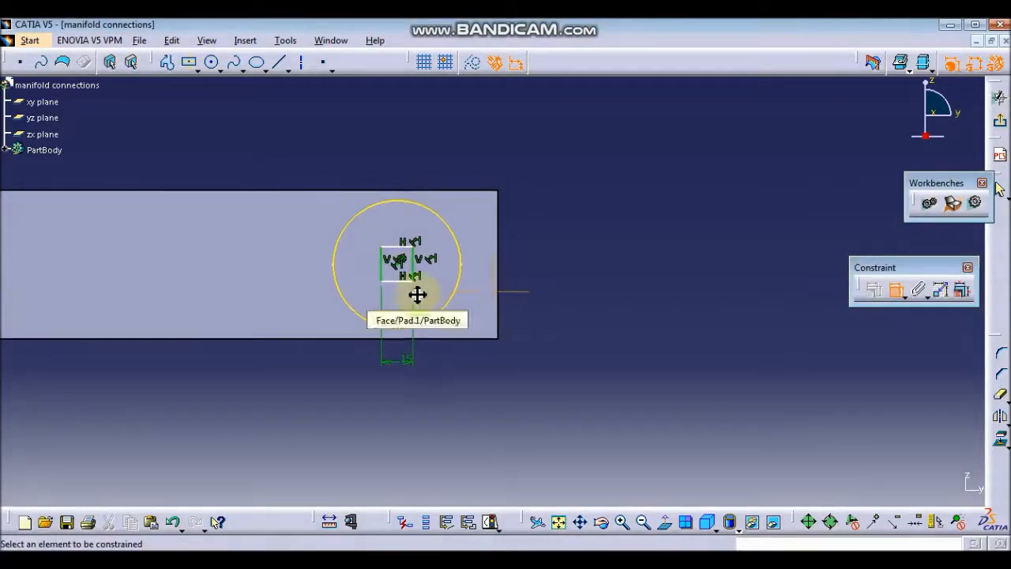
{"action": "double_click", "coordinate": [404, 365]}
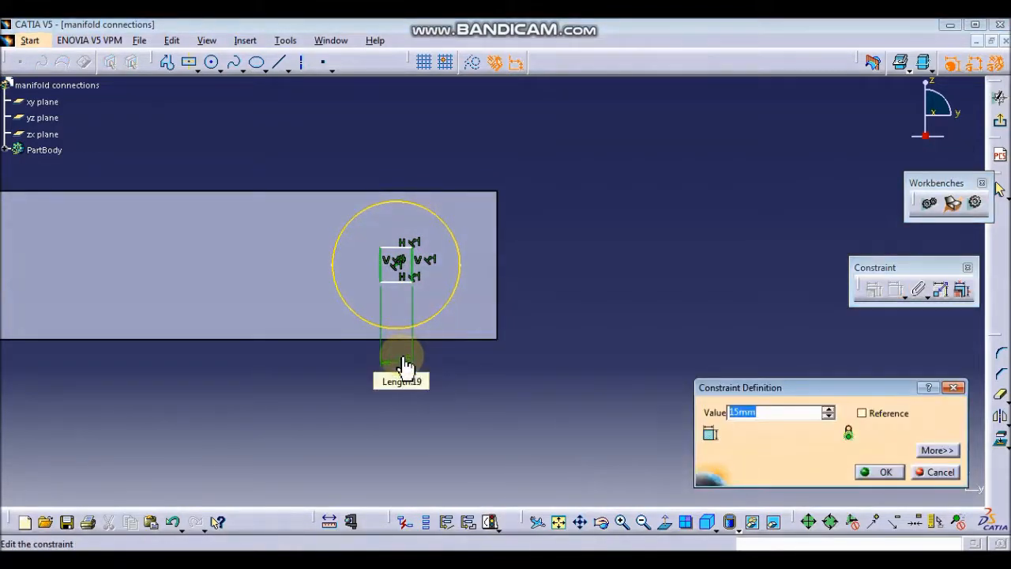
{"action": "key", "text": "Return"}
{"action": "middle_click_drag", "start_coordinate": [418, 286], "coordinate": [348, 268]}
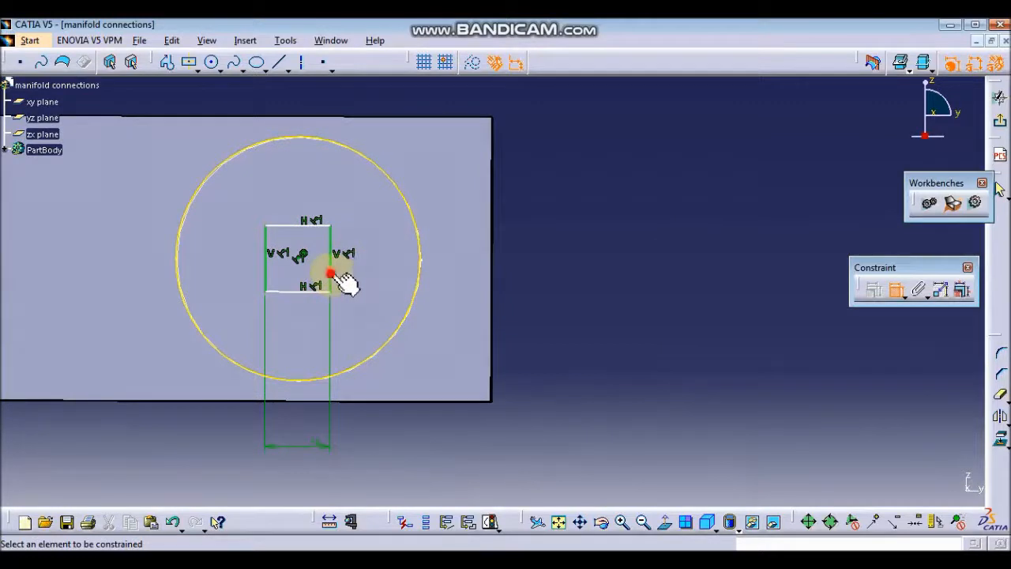
{"action": "left_click", "coordinate": [331, 274]}
{"action": "double_click", "coordinate": [563, 261]}
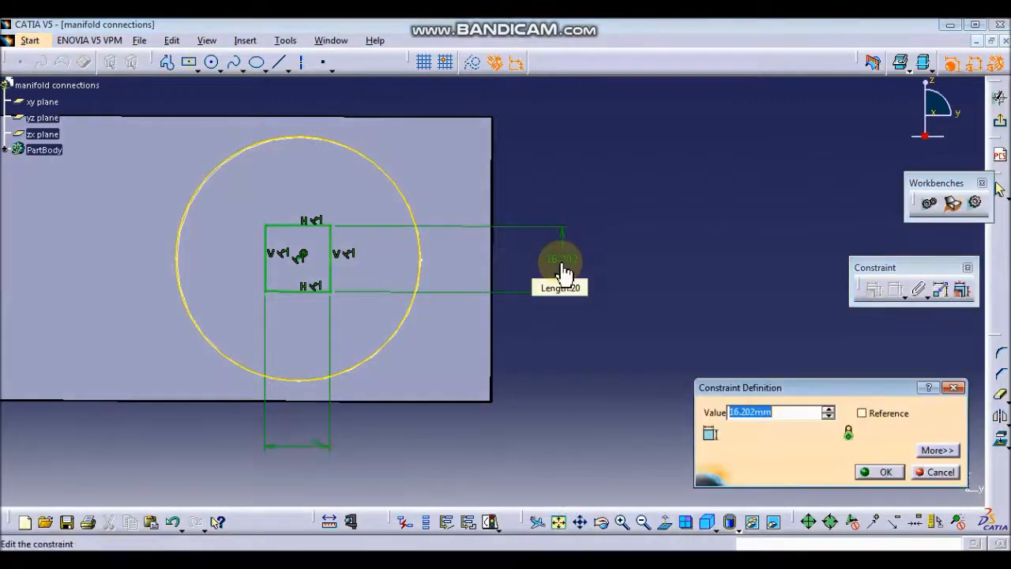
{"action": "type", "text": "9"}
{"action": "key", "text": "Return"}
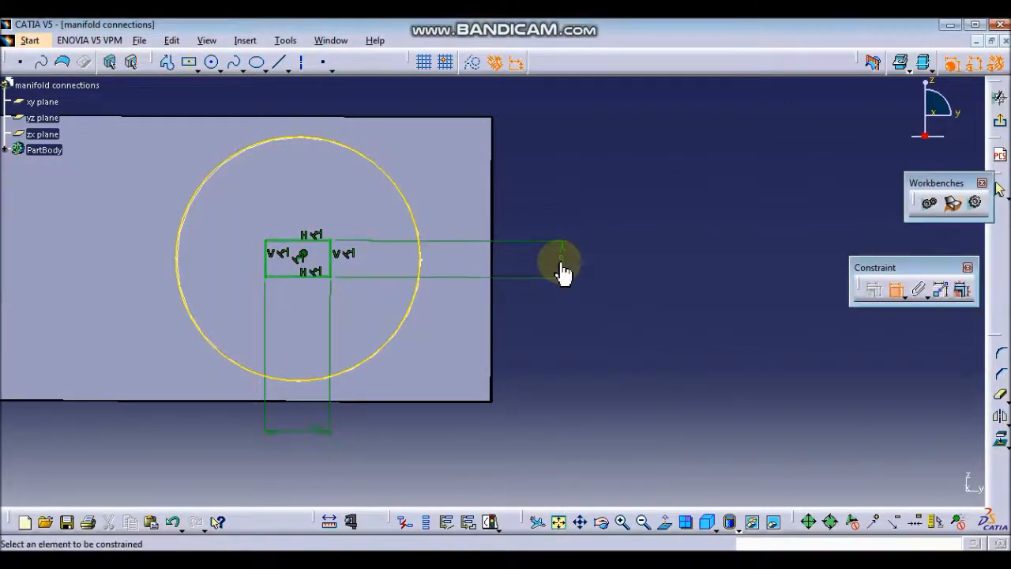
Remove the projected circle from the sketch with Quick Trim, exit the sketch and clear the selection.
{"action": "mouse_move", "coordinate": [341, 207]}
{"action": "middle_mouse_down"}
{"action": "mouse_move", "coordinate": [350, 318]}
{"action": "mouse_move", "coordinate": [368, 308]}
{"action": "middle_mouse_up"}
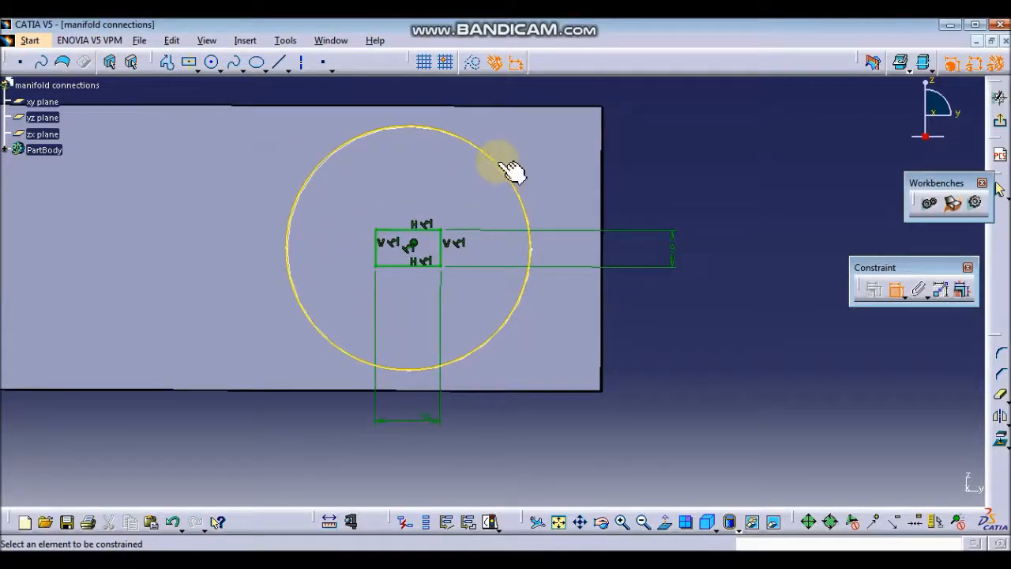
{"action": "left_click", "coordinate": [999, 404]}
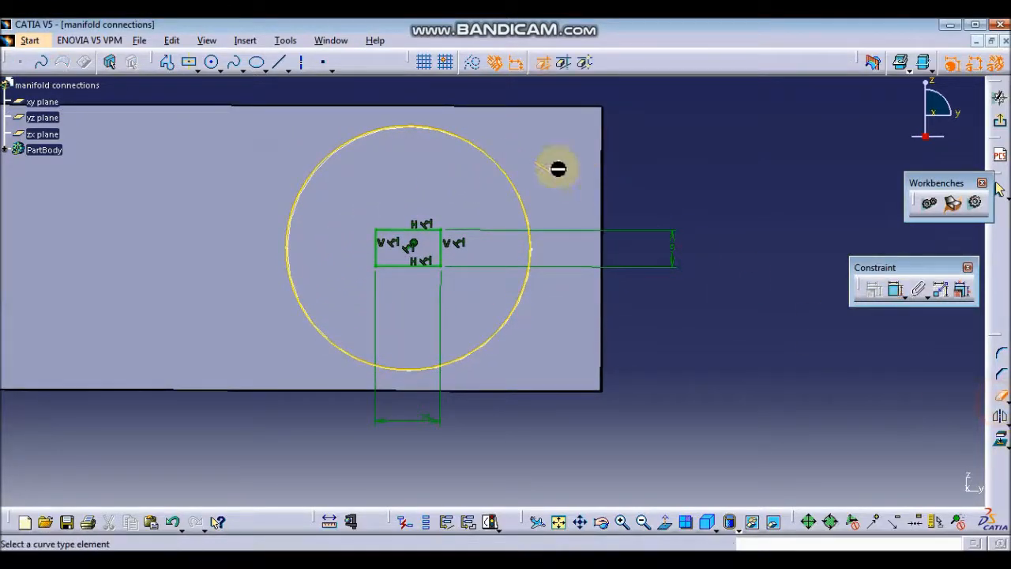
{"action": "left_click", "coordinate": [482, 151]}
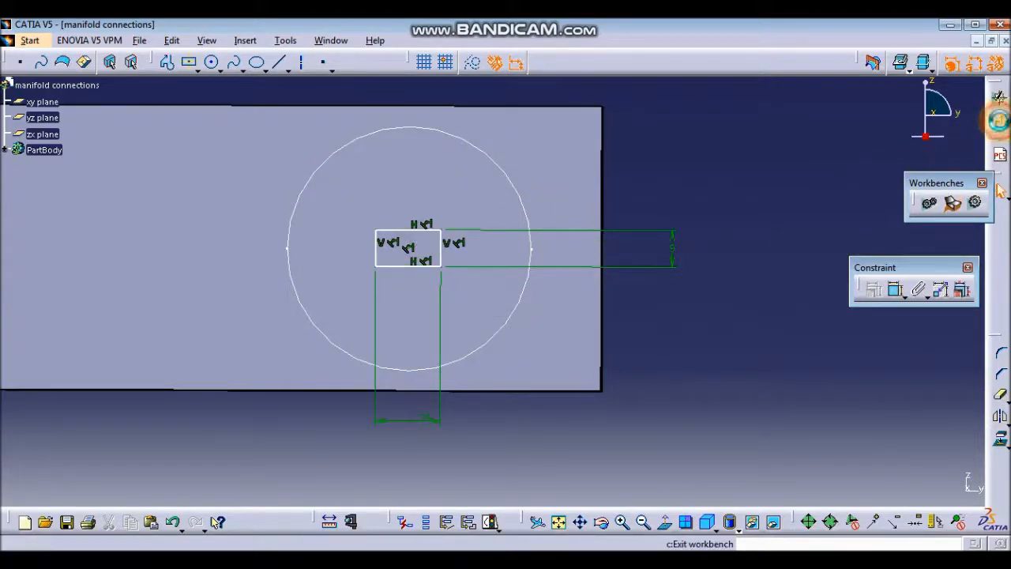
{"action": "left_click", "coordinate": [999, 120]}
{"action": "middle_click_drag", "start_coordinate": [418, 203], "coordinate": [384, 253]}
{"action": "mouse_move", "coordinate": [387, 169]}
{"action": "middle_mouse_down"}
{"action": "mouse_move", "coordinate": [361, 264]}
{"action": "mouse_move", "coordinate": [402, 277]}
{"action": "mouse_move", "coordinate": [390, 285]}
{"action": "mouse_move", "coordinate": [337, 169]}
{"action": "mouse_move", "coordinate": [306, 442]}
{"action": "mouse_move", "coordinate": [447, 453]}
{"action": "mouse_move", "coordinate": [408, 316]}
{"action": "mouse_move", "coordinate": [535, 149]}
{"action": "mouse_move", "coordinate": [741, 298]}
{"action": "middle_mouse_up"}
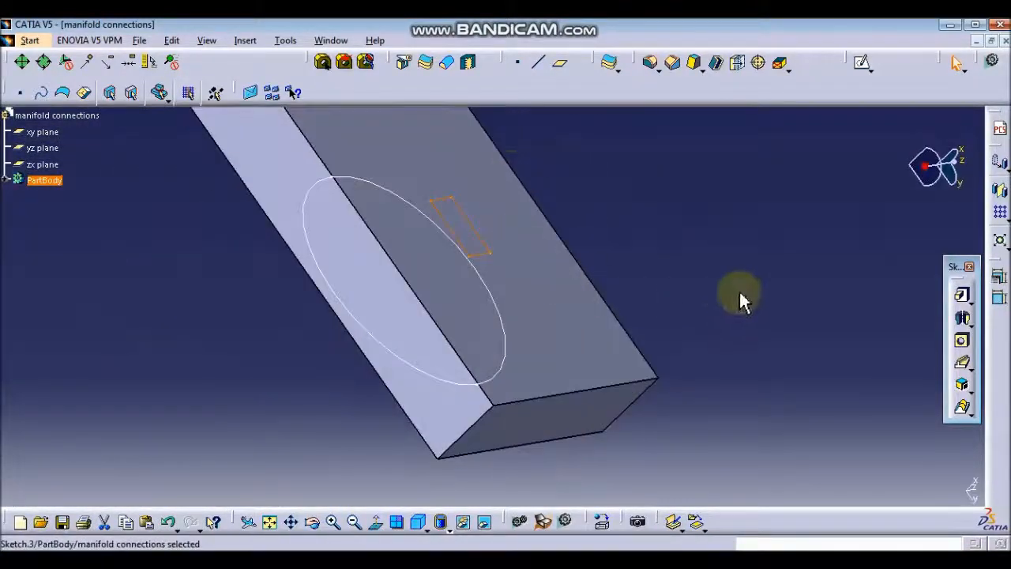
{"action": "left_click", "coordinate": [741, 299]}
{"action": "mouse_move", "coordinate": [424, 355]}
{"action": "middle_mouse_down"}
{"action": "mouse_move", "coordinate": [564, 339]}
{"action": "mouse_move", "coordinate": [571, 406]}
{"action": "mouse_move", "coordinate": [466, 437]}
{"action": "mouse_move", "coordinate": [666, 379]}
{"action": "mouse_move", "coordinate": [598, 197]}
{"action": "mouse_move", "coordinate": [636, 221]}
{"action": "middle_mouse_up"}
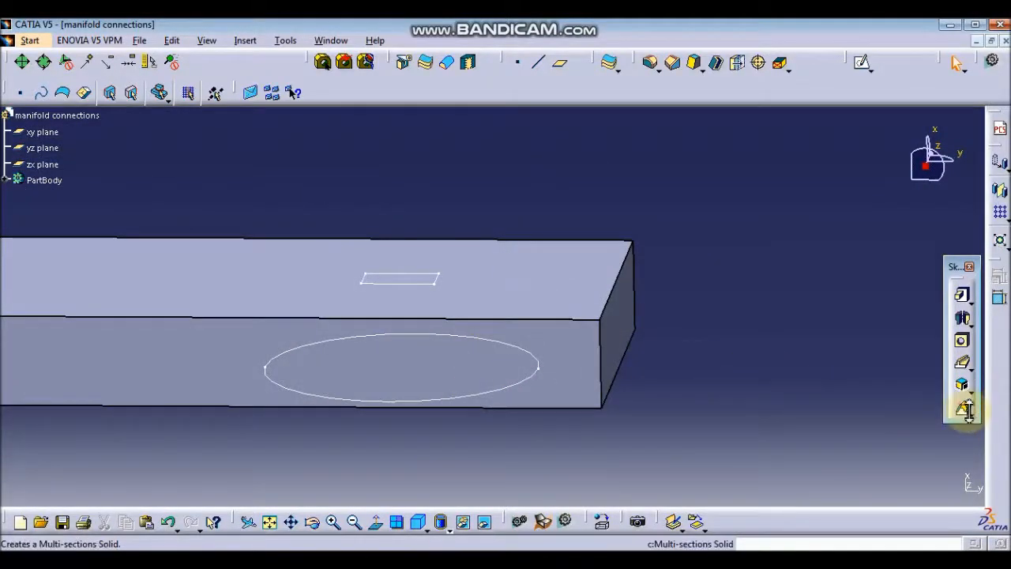
{"action": "left_click", "coordinate": [1001, 432]}
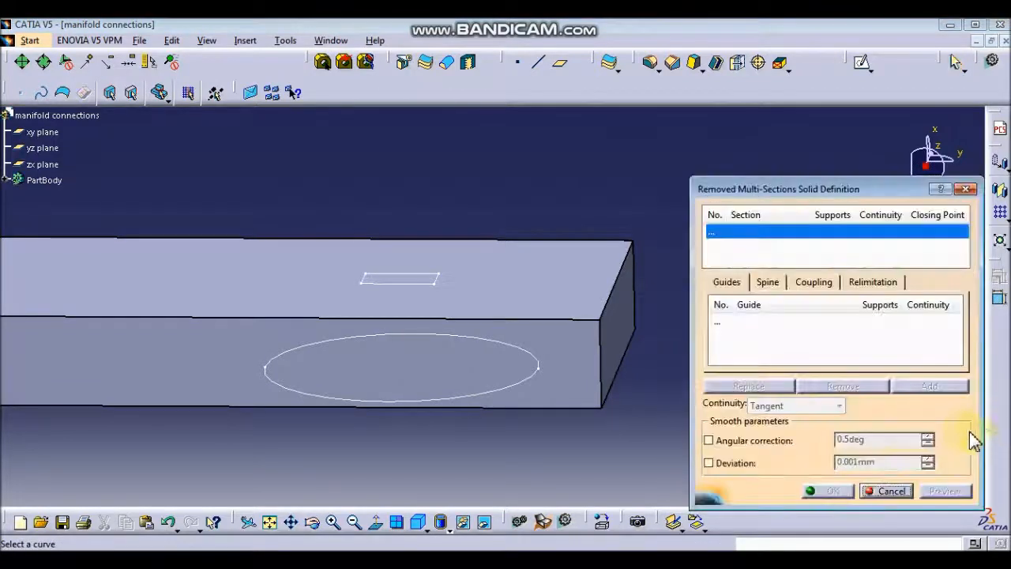
{"action": "left_click", "coordinate": [481, 395]}
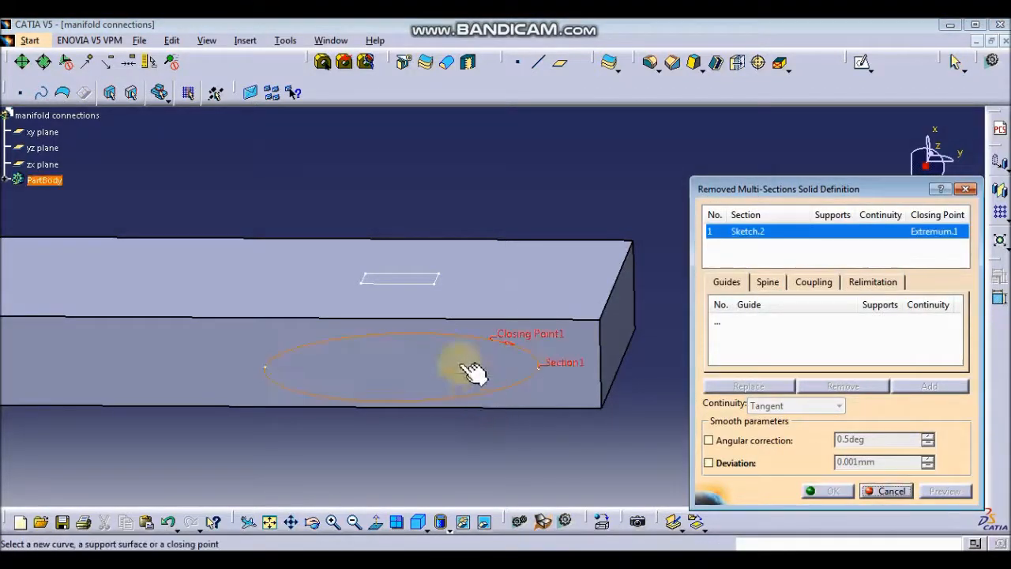
{"action": "left_click", "coordinate": [411, 291]}
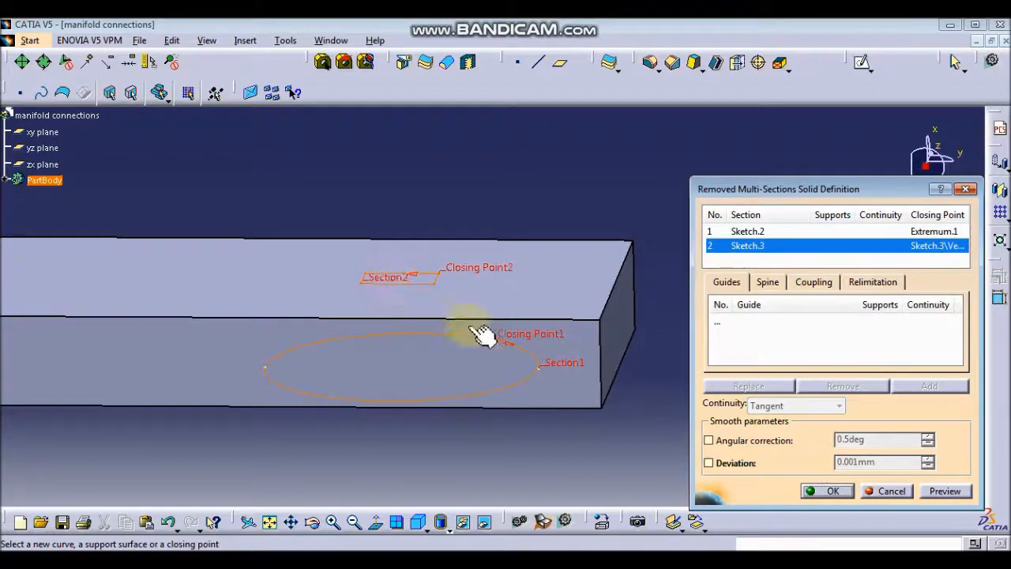
{"action": "left_click", "coordinate": [945, 490]}
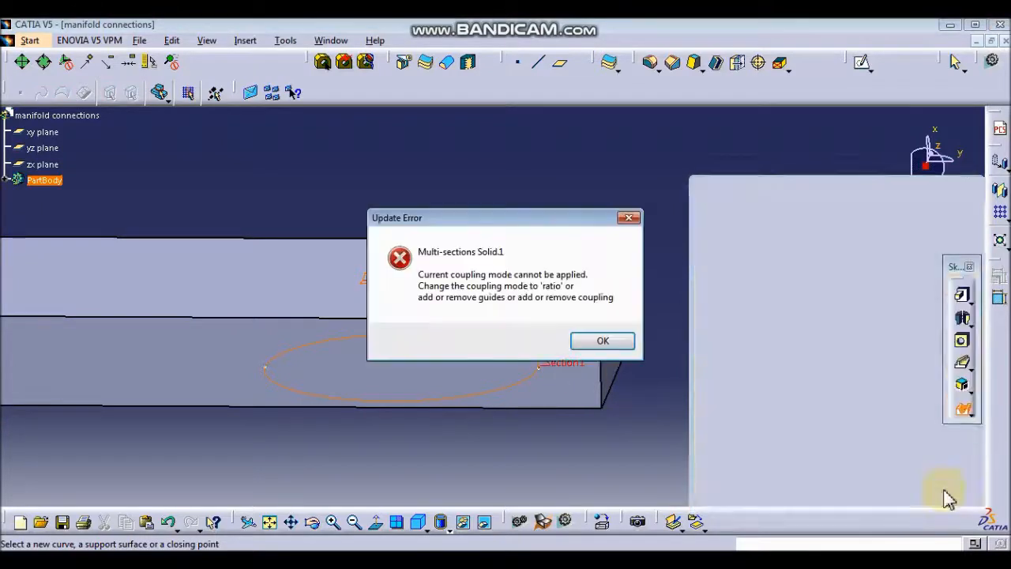
{"action": "left_click", "coordinate": [591, 341]}
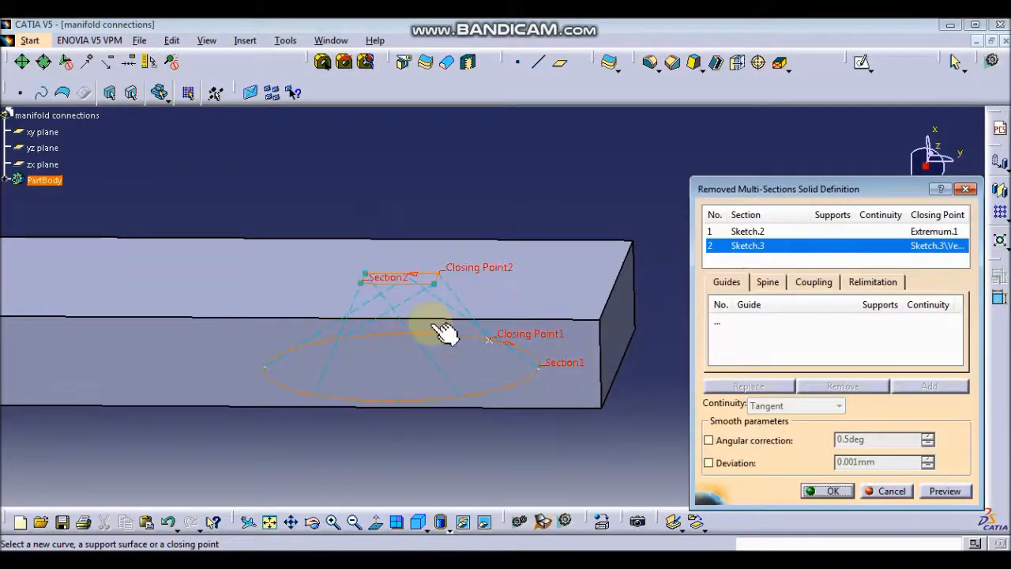
{"action": "middle_click_drag", "start_coordinate": [430, 325], "coordinate": [444, 349]}
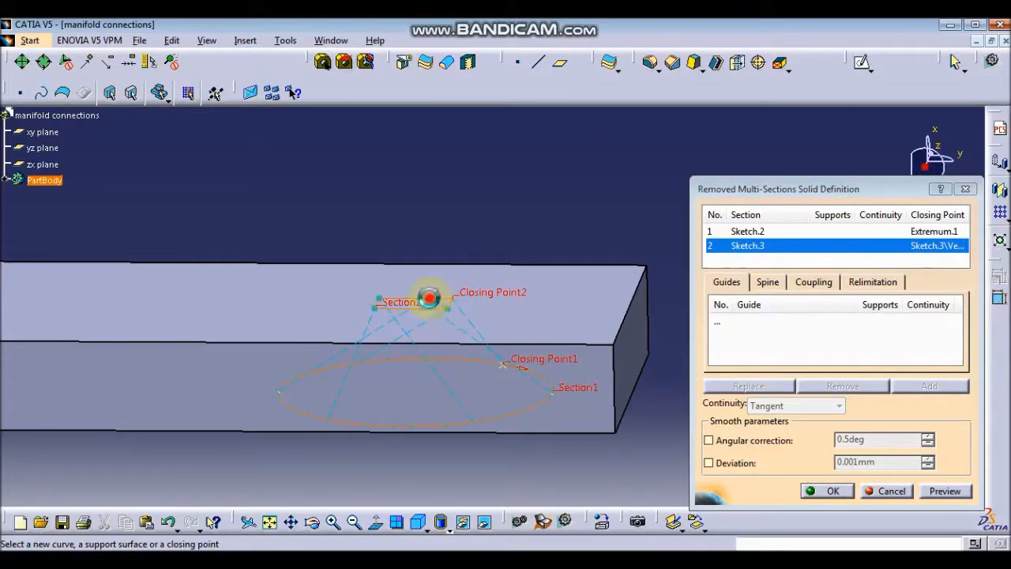
{"action": "left_click", "coordinate": [431, 299]}
{"action": "left_click", "coordinate": [945, 490]}
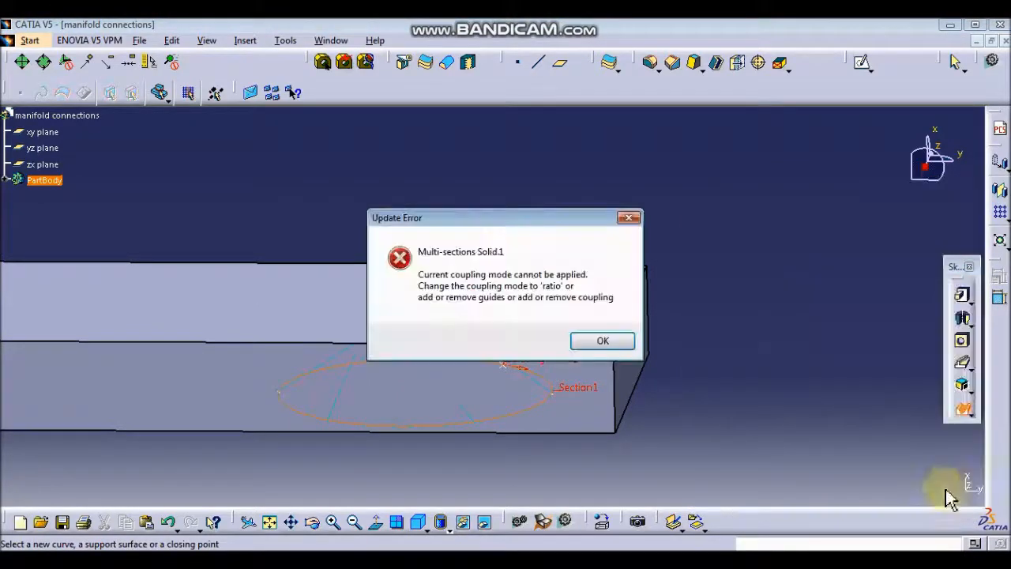
{"action": "left_click", "coordinate": [598, 344]}
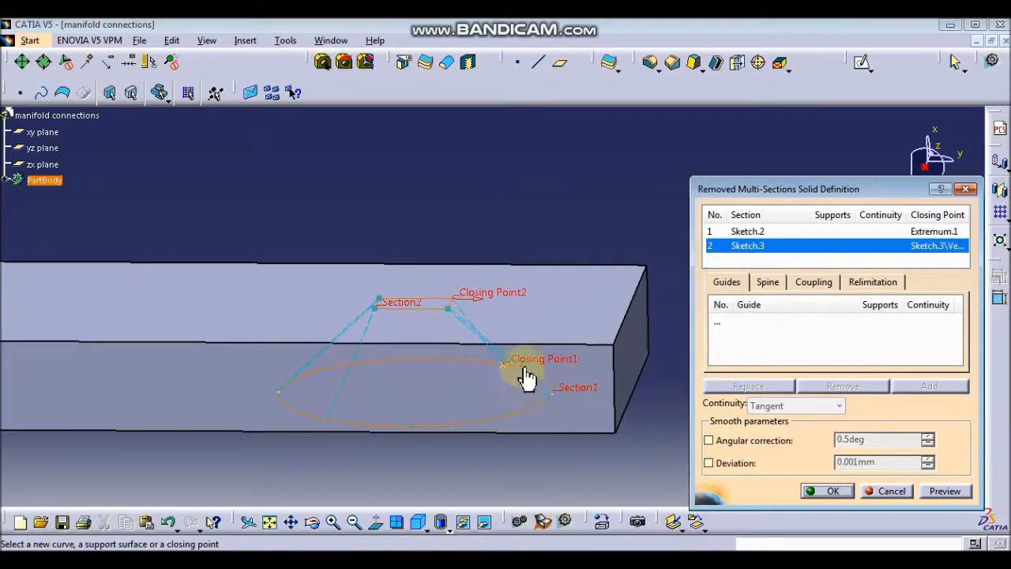
{"action": "left_click", "coordinate": [925, 490]}
{"action": "left_click", "coordinate": [604, 339]}
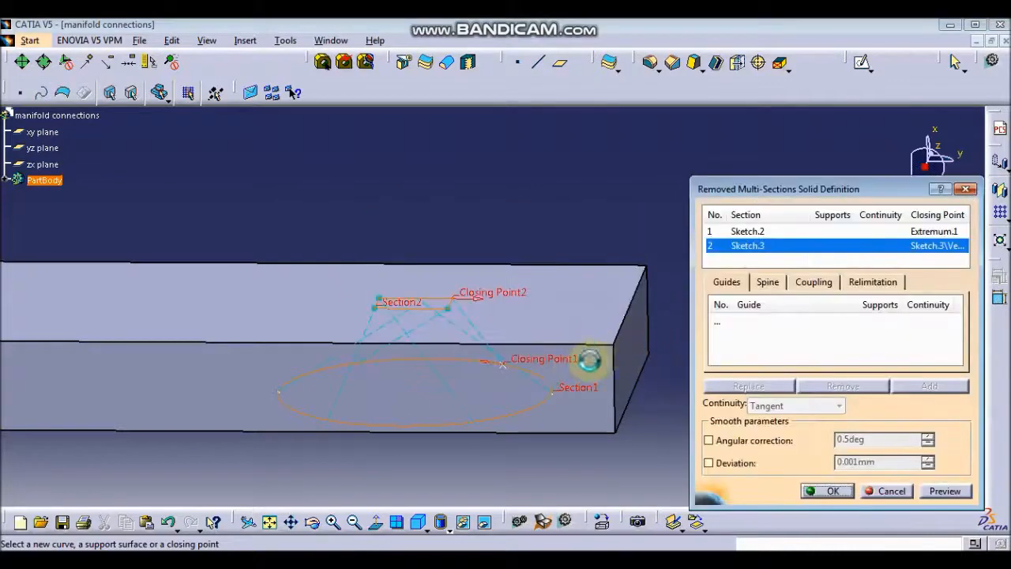
{"action": "left_click", "coordinate": [704, 305]}
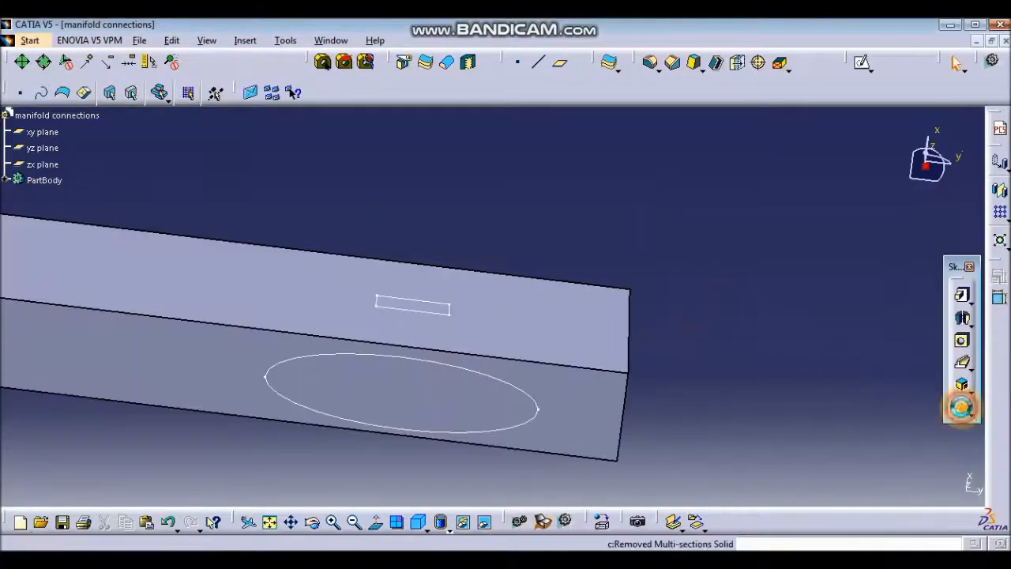
Start a Removed Multi-sections Solid with the circle as the first section and the small rectangle as the second.
{"action": "left_click", "coordinate": [962, 407]}
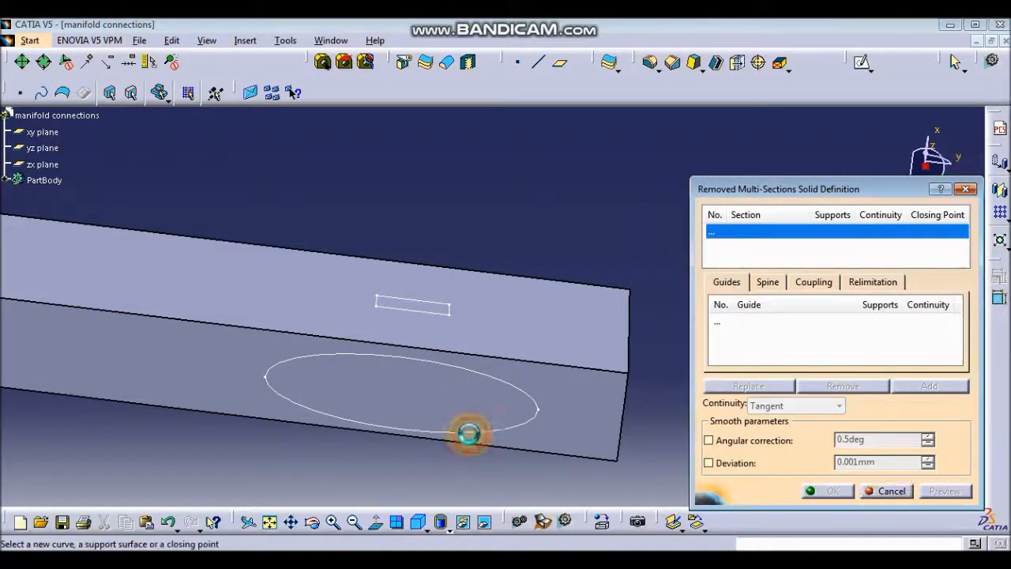
{"action": "left_click", "coordinate": [469, 433]}
{"action": "left_click", "coordinate": [429, 313]}
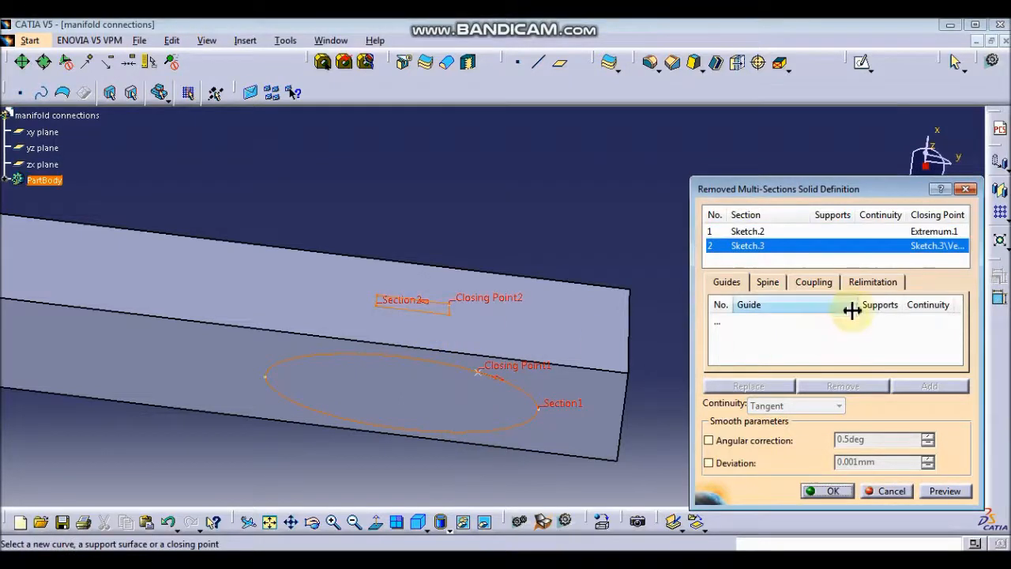
Change the sections coupling to Ratio and preview the removed multi-sections solid.
{"action": "left_click", "coordinate": [814, 282]}
{"action": "left_click", "coordinate": [869, 303]}
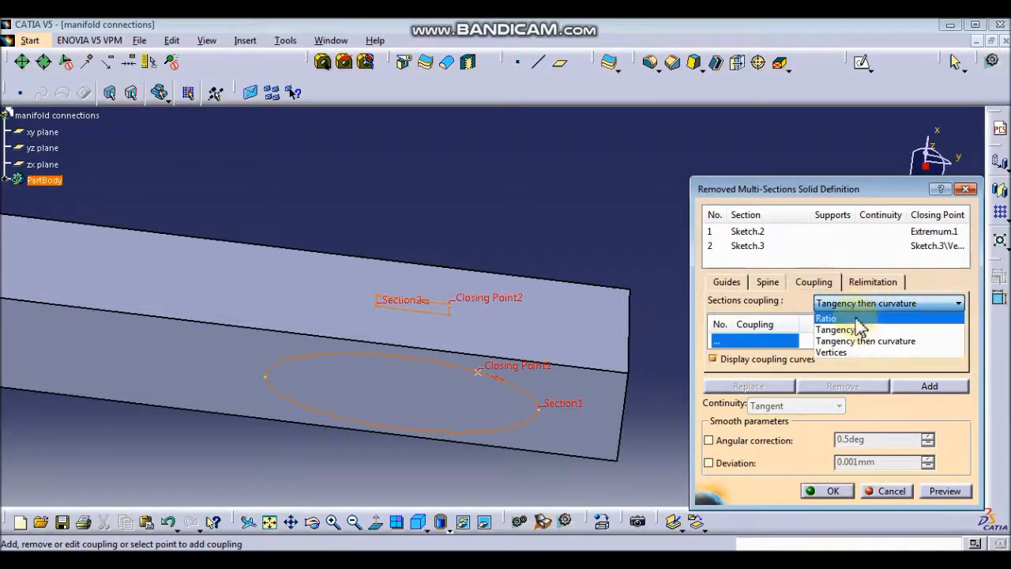
{"action": "left_click", "coordinate": [860, 316]}
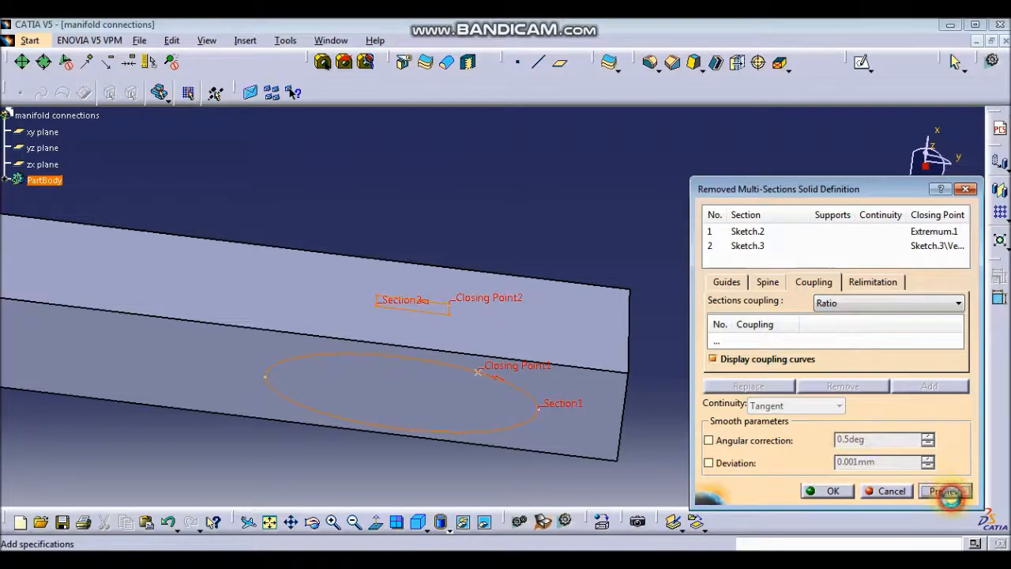
{"action": "left_click", "coordinate": [947, 492]}
{"action": "left_click", "coordinate": [668, 343]}
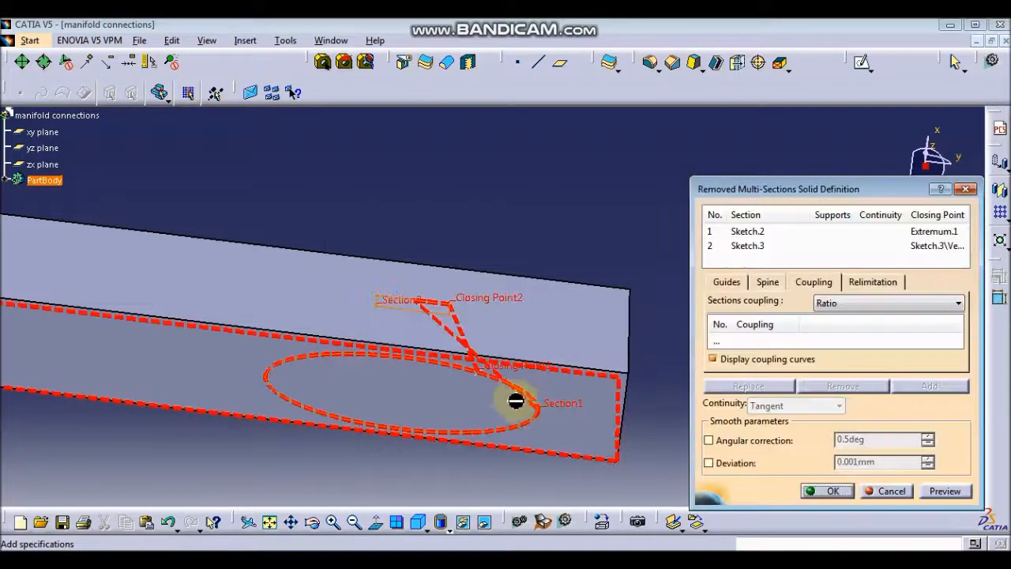
{"action": "mouse_move", "coordinate": [475, 361]}
{"action": "middle_mouse_down"}
{"action": "mouse_move", "coordinate": [451, 343]}
{"action": "mouse_move", "coordinate": [395, 338]}
{"action": "mouse_move", "coordinate": [479, 355]}
{"action": "middle_mouse_up"}
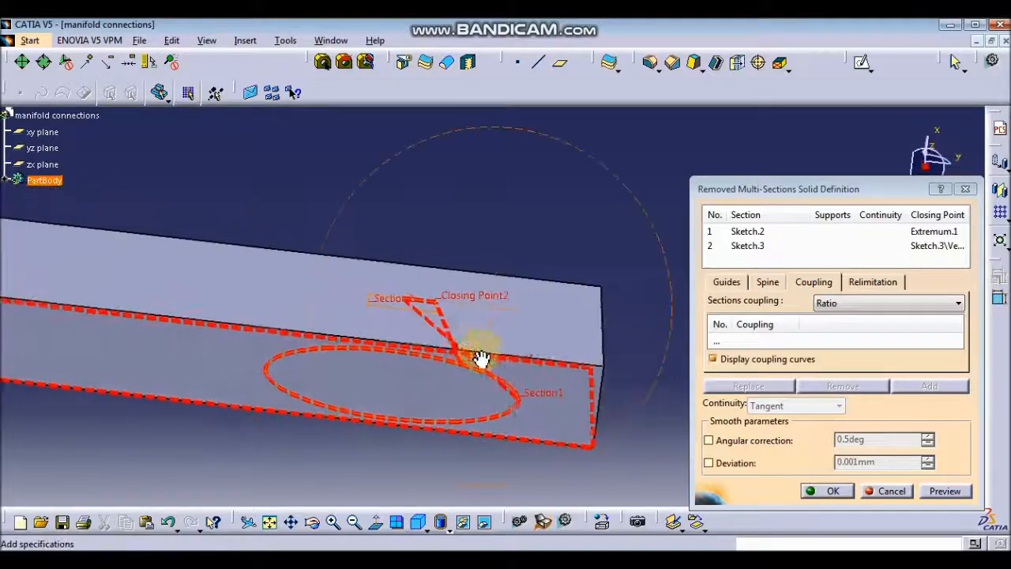
Reverse the closing point direction on the rectangle section, preview the removed multi-sections solid and accept it.
{"action": "middle_click_drag", "start_coordinate": [543, 399], "coordinate": [471, 317]}
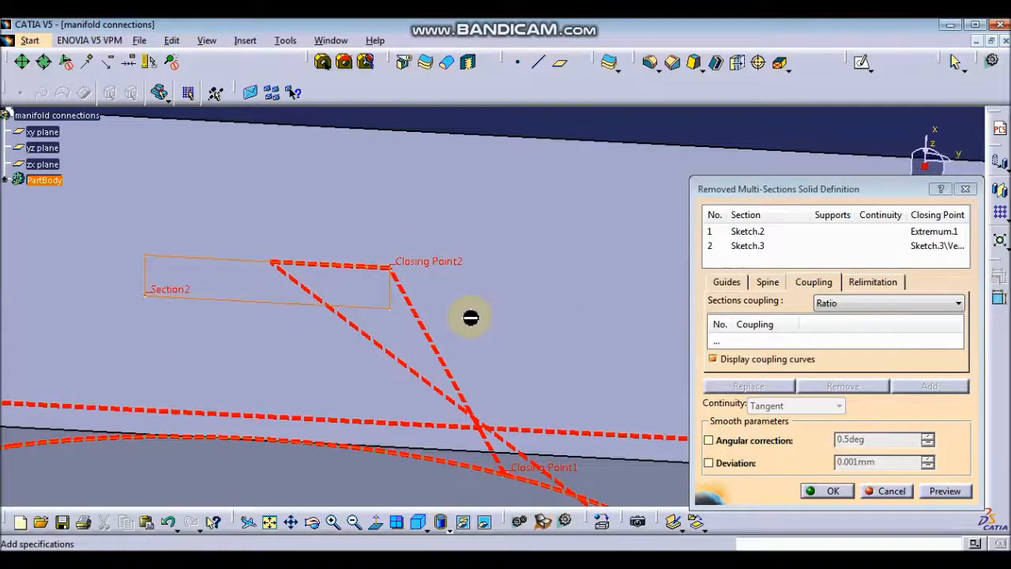
{"action": "left_click", "coordinate": [369, 270]}
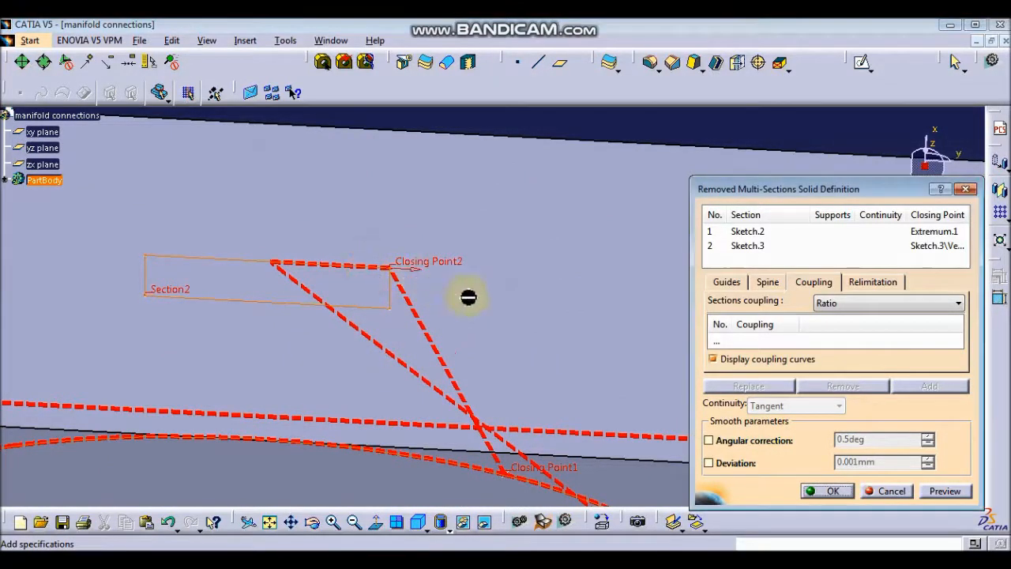
{"action": "left_click", "coordinate": [934, 492]}
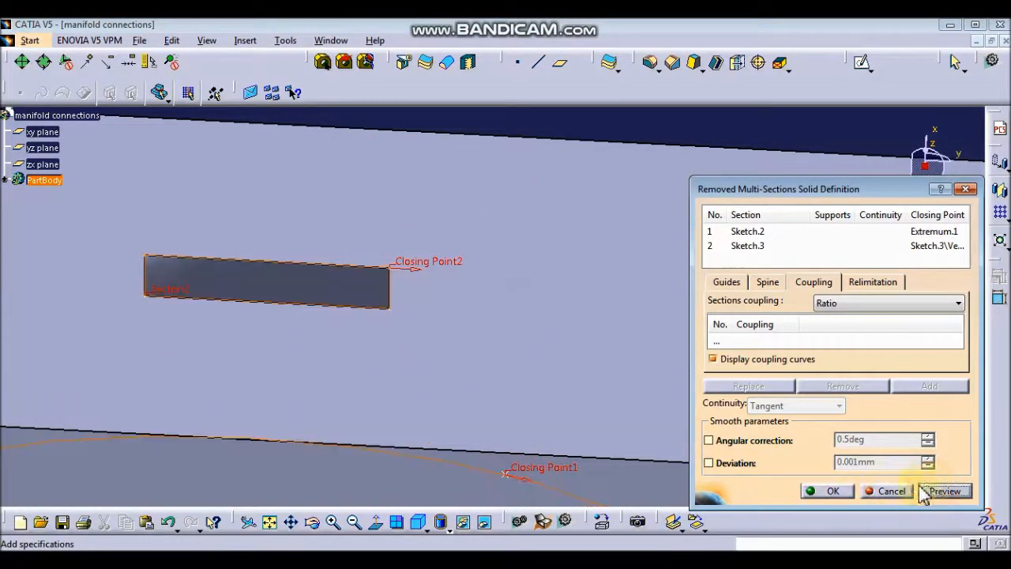
{"action": "left_click", "coordinate": [814, 491]}
{"action": "middle_click_drag", "start_coordinate": [379, 303], "coordinate": [419, 416]}
{"action": "middle_click_drag", "start_coordinate": [352, 248], "coordinate": [511, 329]}
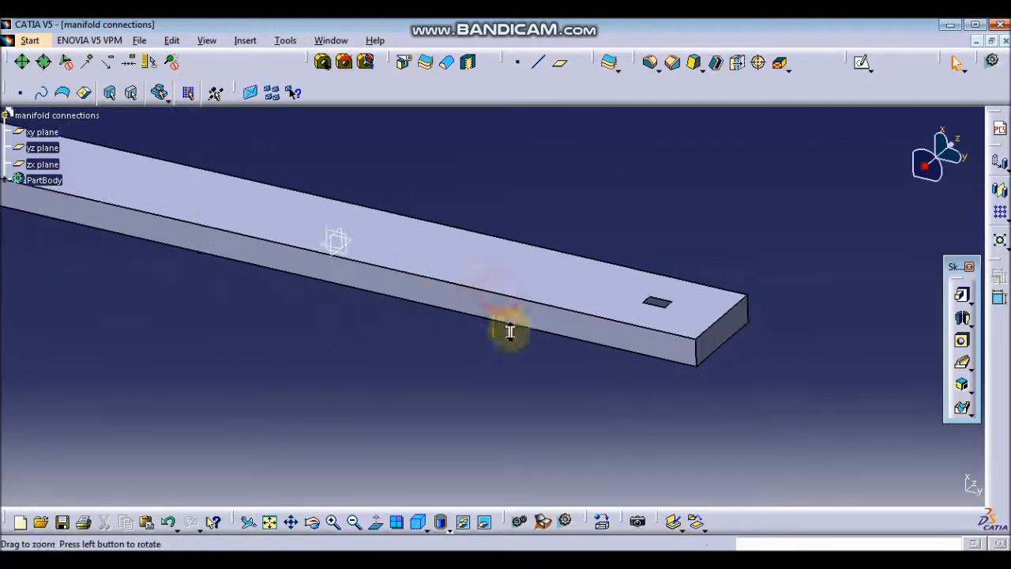
Start a rectangular pattern with 6 instances and the Y Axis as its reference direction.
{"action": "left_click", "coordinate": [1001, 220]}
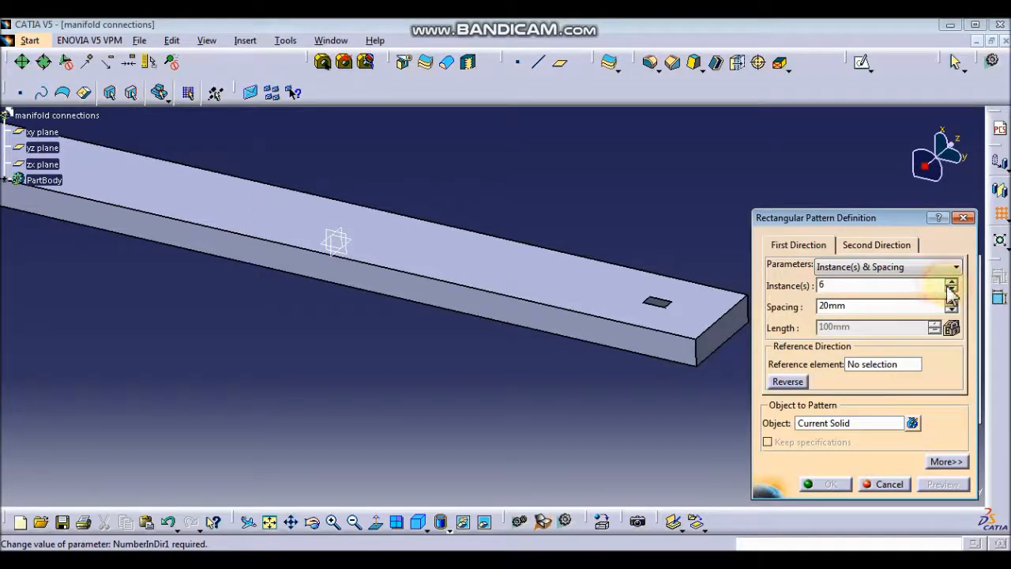
{"action": "left_click", "coordinate": [878, 363]}
{"action": "right_click", "coordinate": [878, 366]}
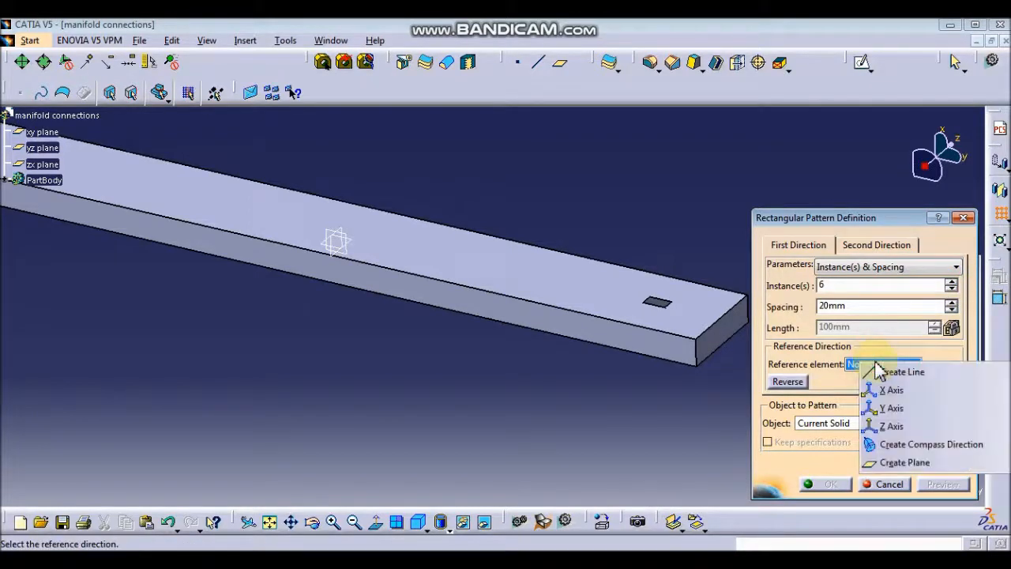
{"action": "left_click", "coordinate": [891, 408]}
{"action": "middle_click_drag", "start_coordinate": [656, 367], "coordinate": [565, 352]}
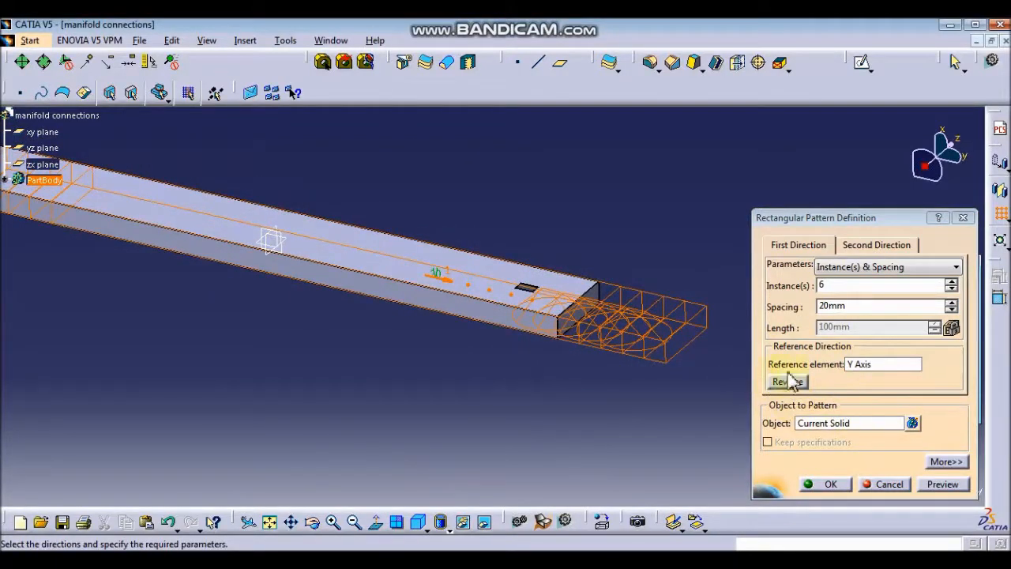
Set the pattern spacing to 95 mm, preview it and reverse the pattern direction.
{"action": "double_click", "coordinate": [907, 308]}
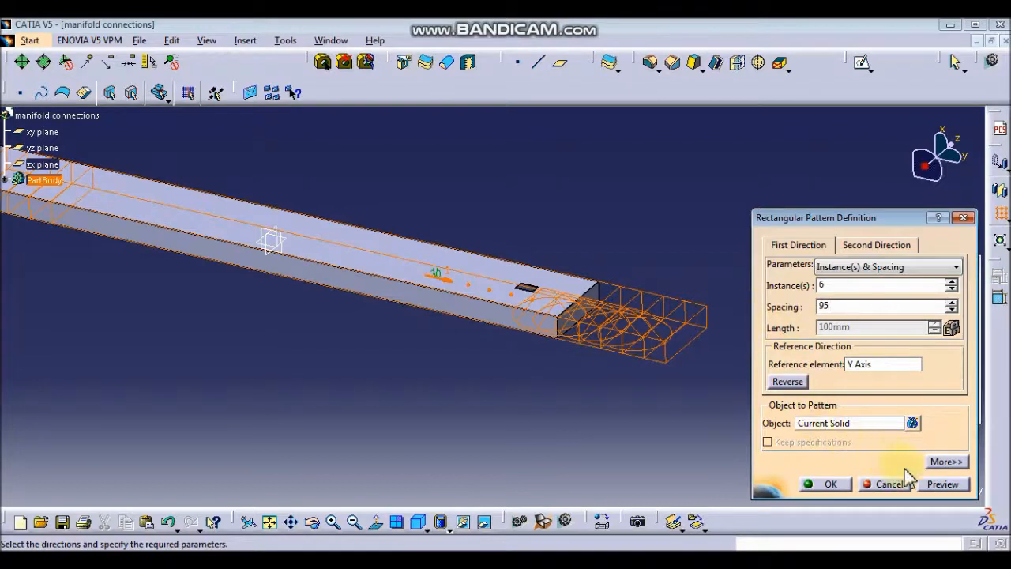
{"action": "left_click", "coordinate": [932, 485]}
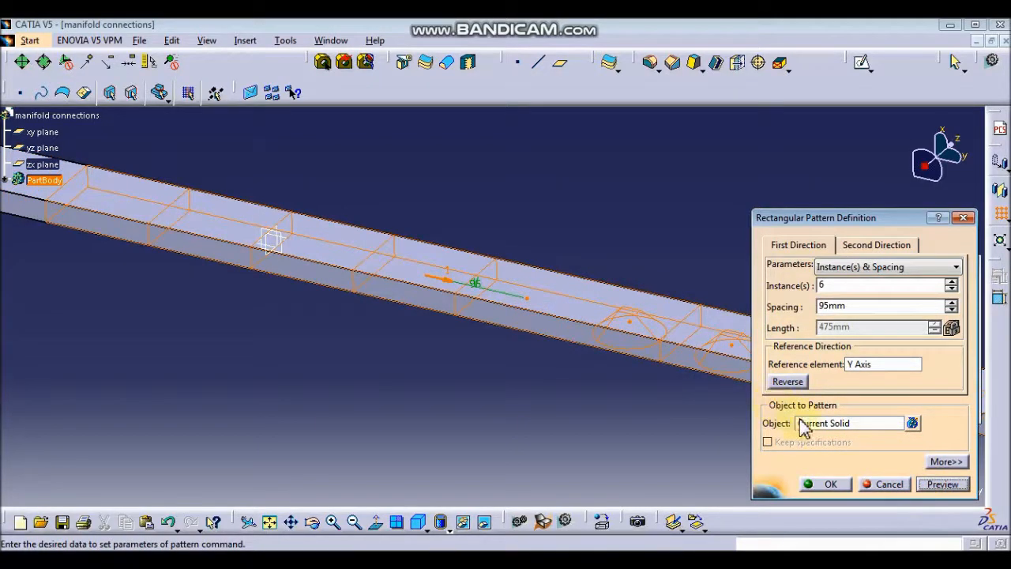
{"action": "left_click", "coordinate": [785, 383]}
{"action": "middle_click_drag", "start_coordinate": [368, 332], "coordinate": [569, 380]}
{"action": "middle_click_drag", "start_coordinate": [412, 346], "coordinate": [557, 405]}
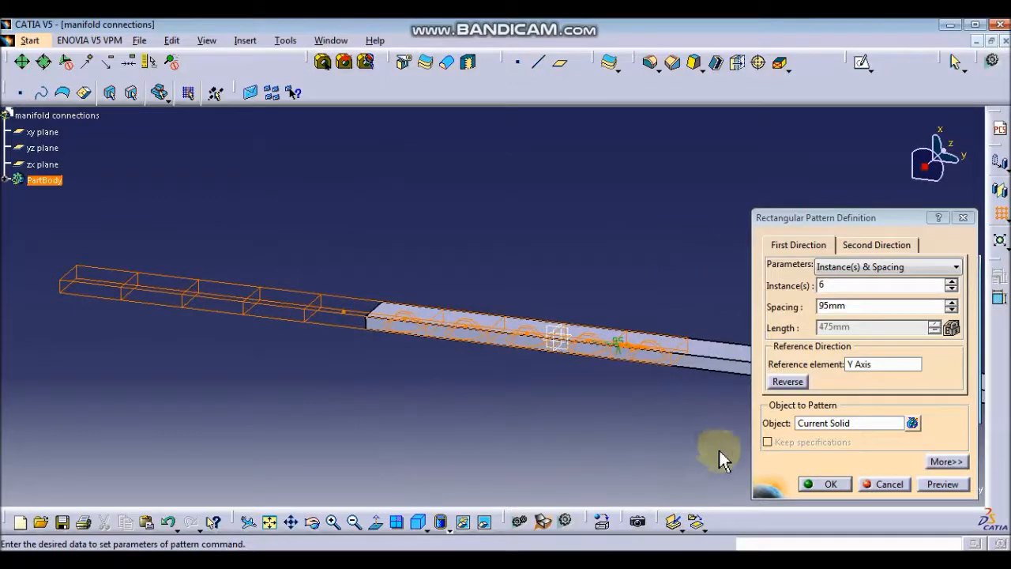
Choose Multi-sections Solid.1 as the object to pattern instead of the current solid and create the pattern.
{"action": "left_click", "coordinate": [818, 424]}
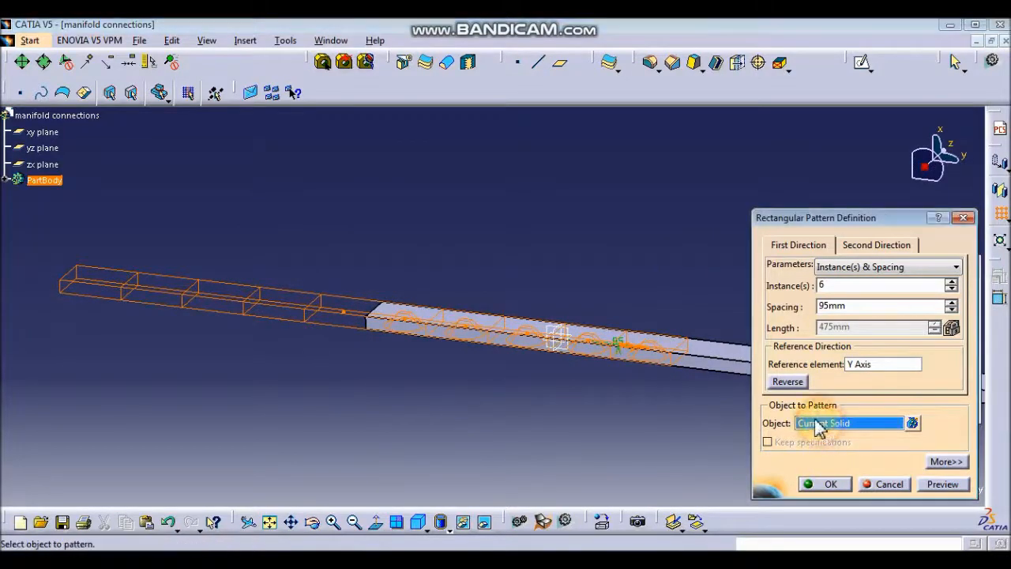
{"action": "left_click", "coordinate": [7, 182]}
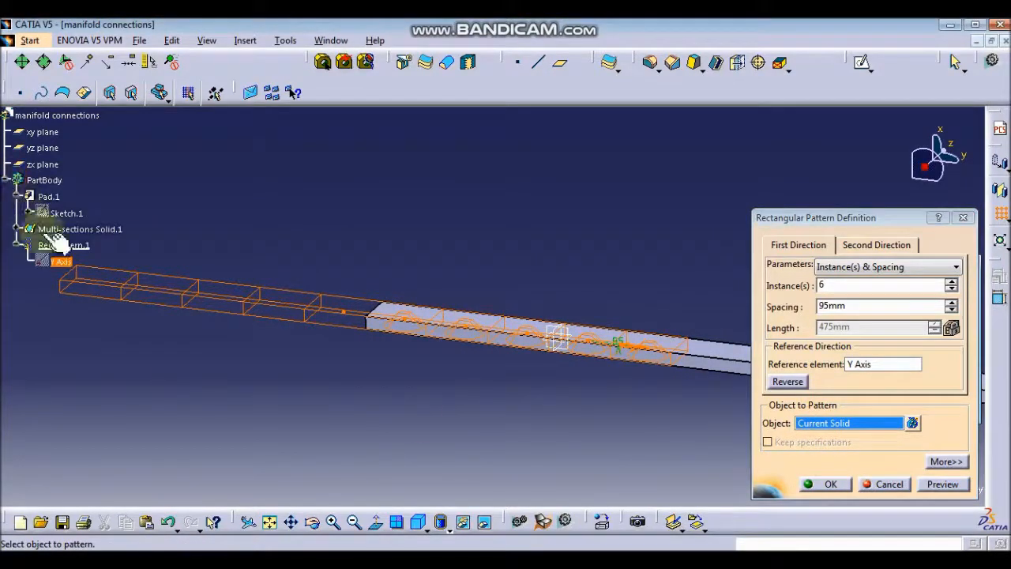
{"action": "left_click", "coordinate": [71, 230]}
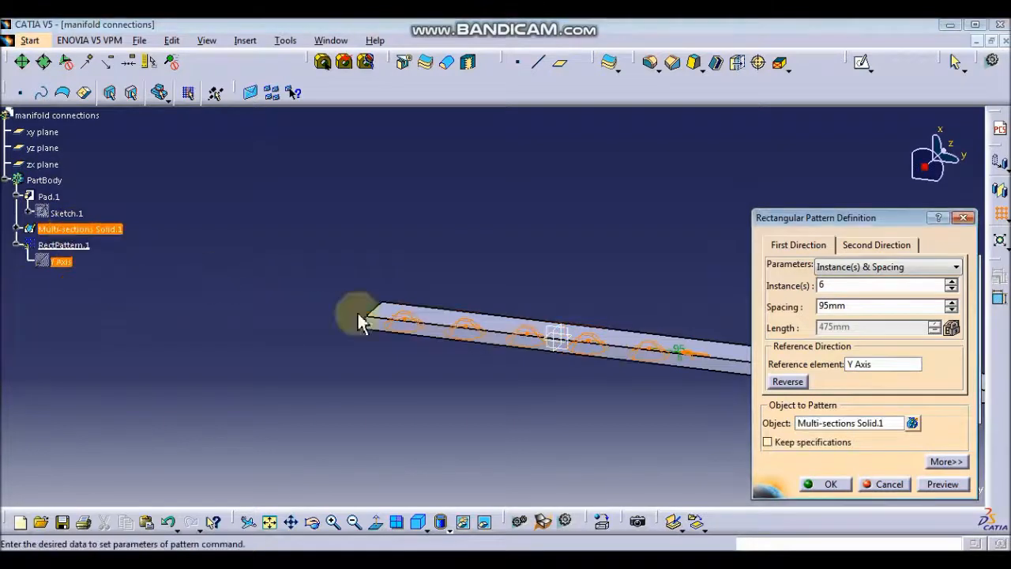
{"action": "middle_click_drag", "start_coordinate": [605, 406], "coordinate": [605, 294]}
{"action": "left_click", "coordinate": [820, 484]}
{"action": "left_click", "coordinate": [417, 399]}
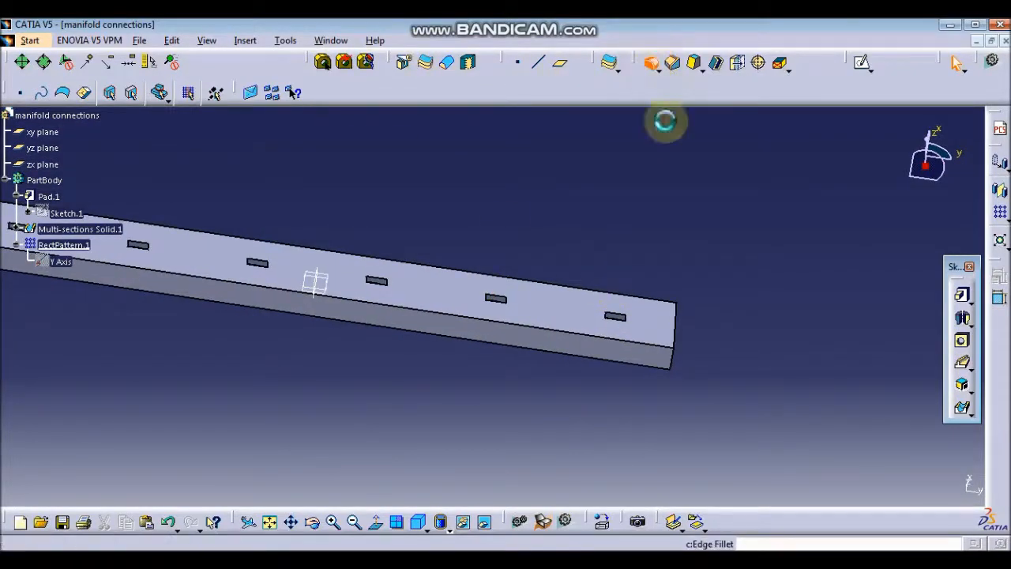
Apply an Edge Fillet to the four short corner edges at both ends of the bar.
{"action": "middle_click_drag", "start_coordinate": [639, 242], "coordinate": [625, 219]}
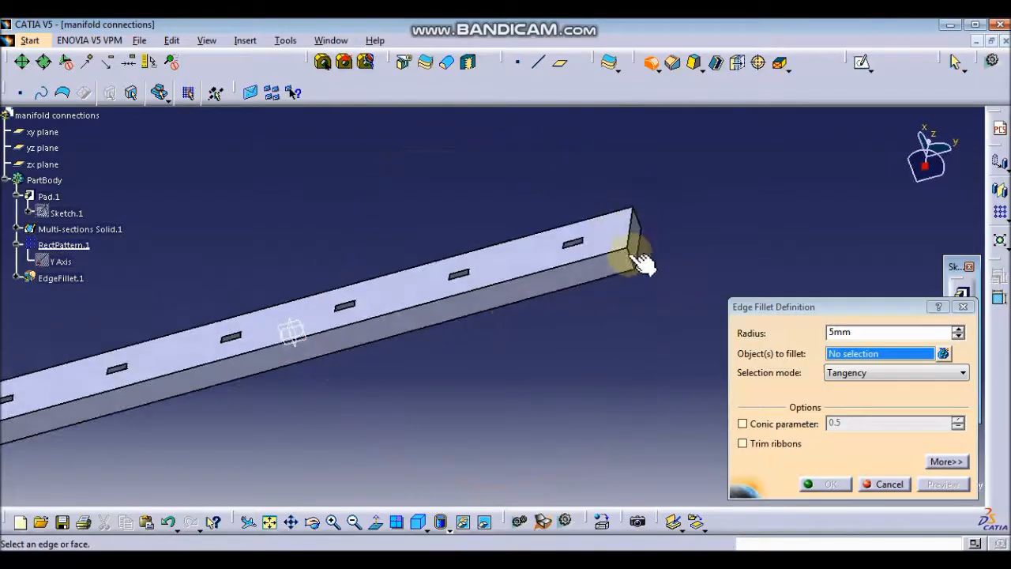
{"action": "left_click", "coordinate": [632, 253]}
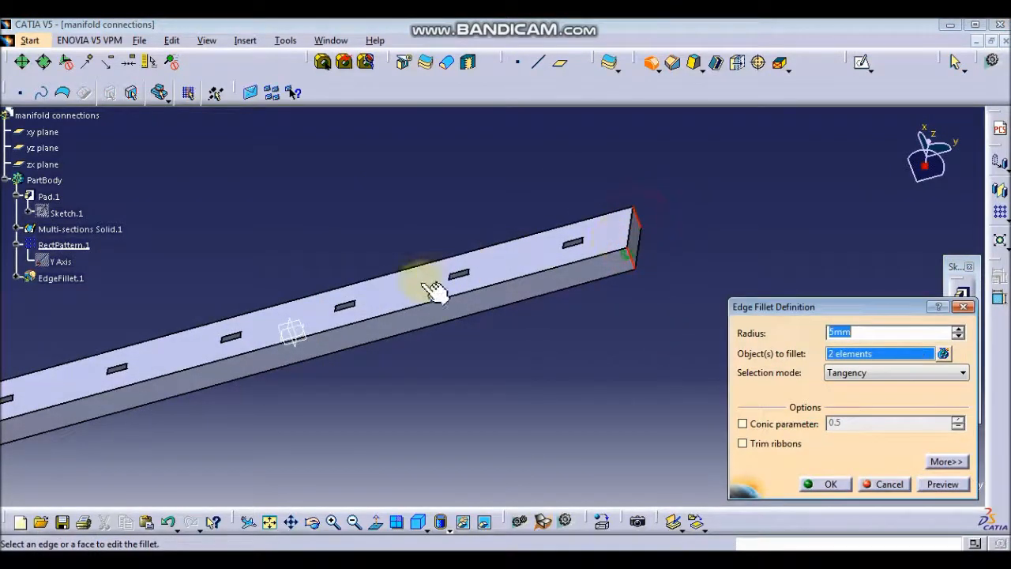
{"action": "middle_click_drag", "start_coordinate": [341, 286], "coordinate": [879, 116]}
{"action": "middle_click_drag", "start_coordinate": [518, 227], "coordinate": [623, 200]}
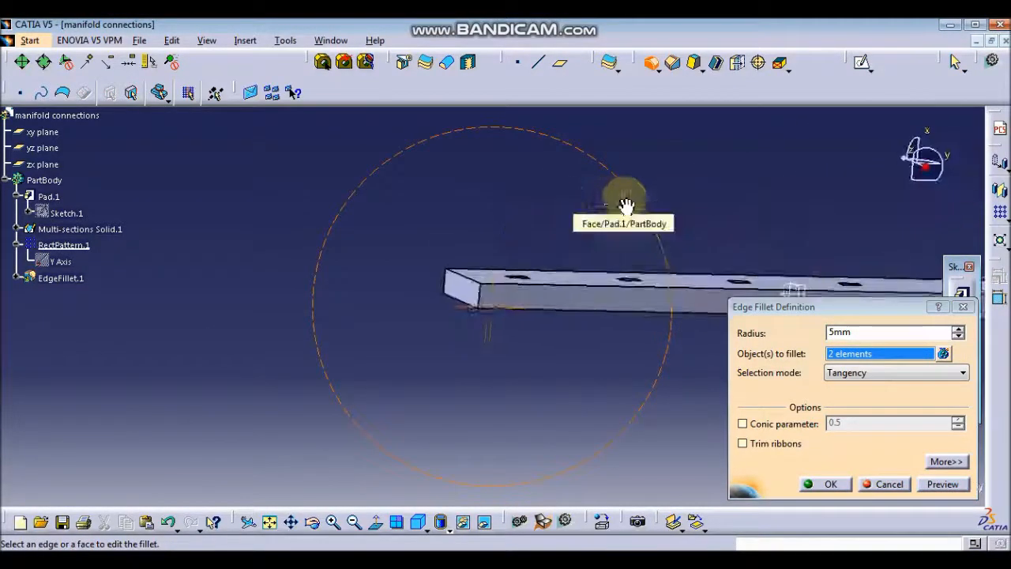
{"action": "left_click", "coordinate": [448, 277]}
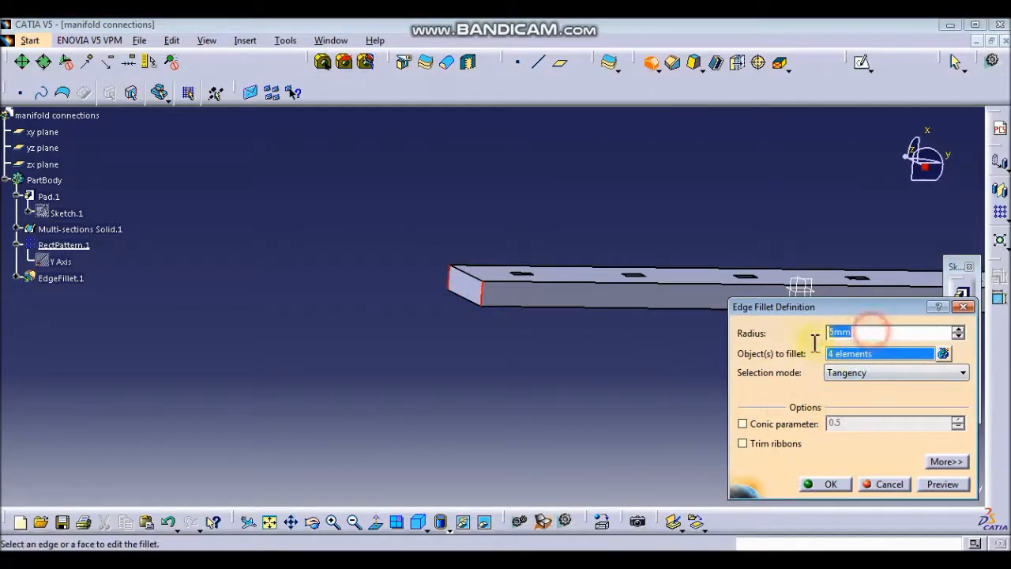
{"action": "left_click", "coordinate": [822, 485]}
{"action": "middle_click_drag", "start_coordinate": [756, 366], "coordinate": [451, 372]}
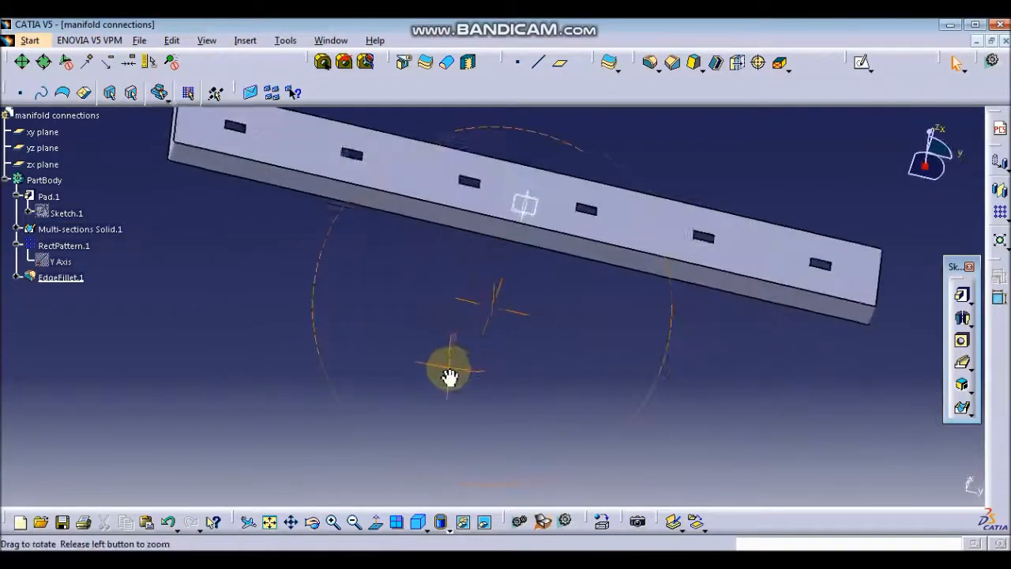
Fillet the eight perimeter edges of the bar's two large faces with a 2 mm radius.
{"action": "left_click", "coordinate": [613, 247]}
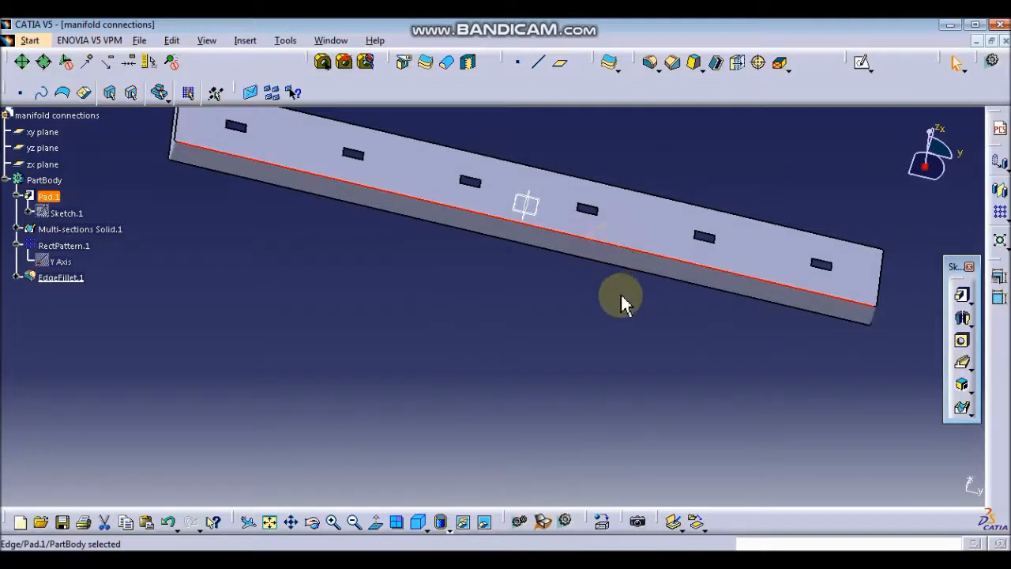
{"action": "left_click", "coordinate": [646, 274], "text": "ctrl"}
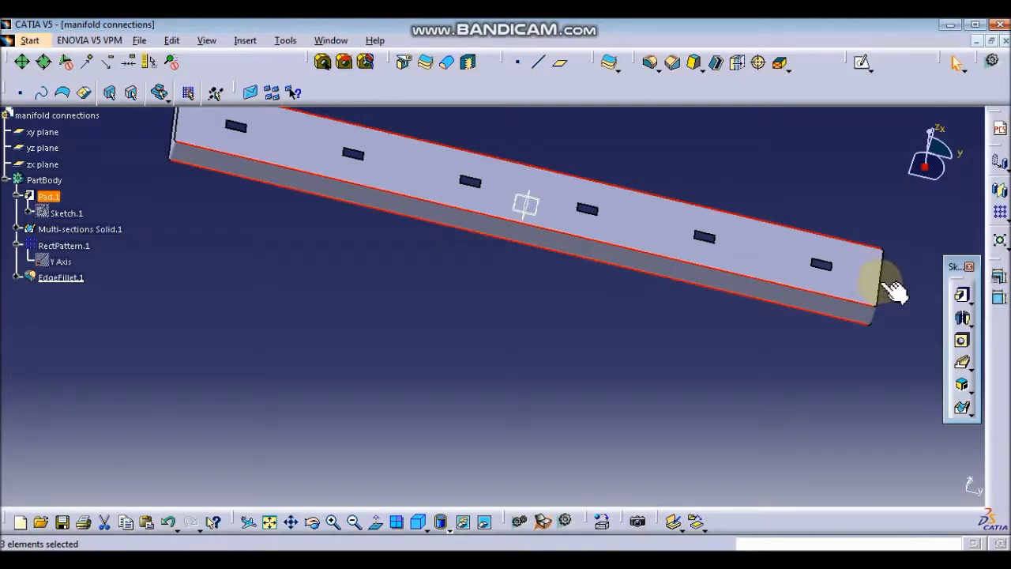
{"action": "middle_click_drag", "start_coordinate": [905, 327], "coordinate": [639, 346]}
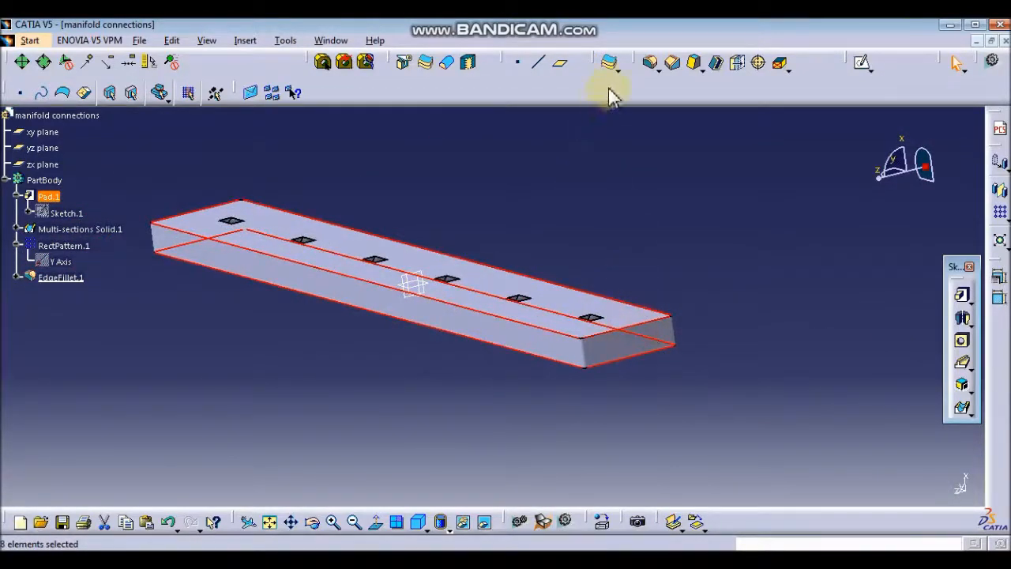
{"action": "left_click", "coordinate": [651, 63]}
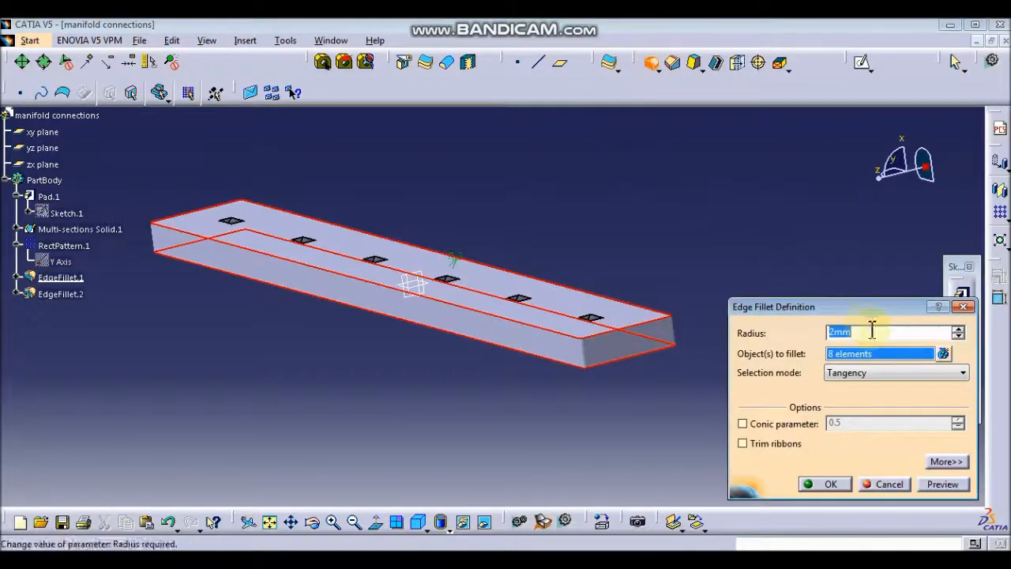
{"action": "left_click", "coordinate": [820, 485]}
{"action": "left_click", "coordinate": [395, 350]}
{"action": "middle_click_drag", "start_coordinate": [395, 350], "coordinate": [482, 443]}
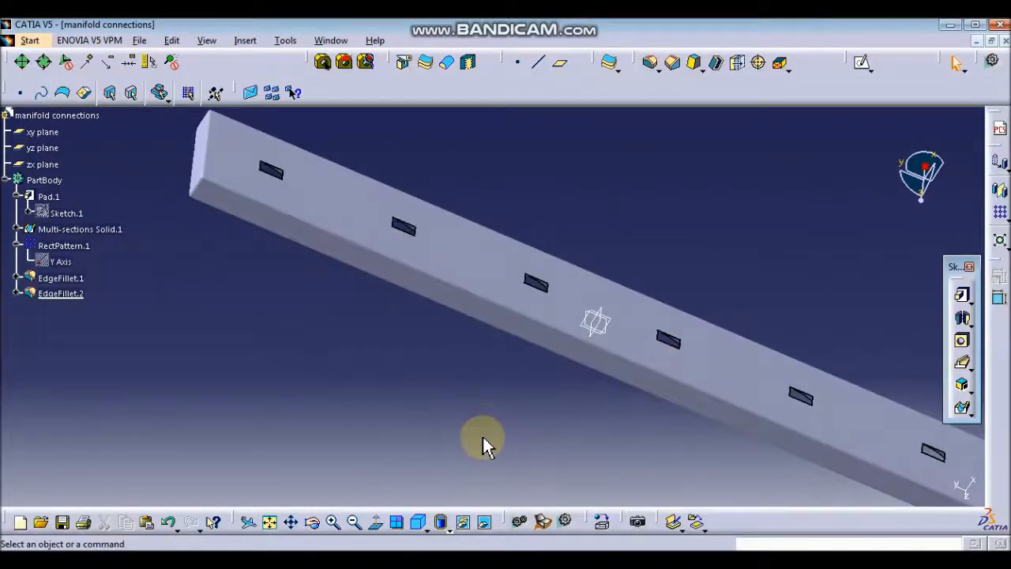